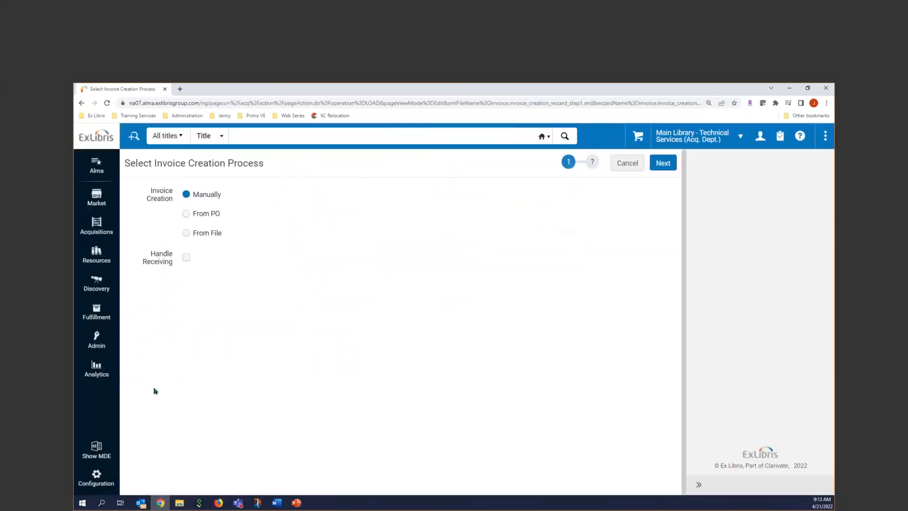
Start a manually created invoice with invoice number 20220421-1 and invoice date 04/21/2022
{"action": "left_click", "coordinate": [662, 163]}
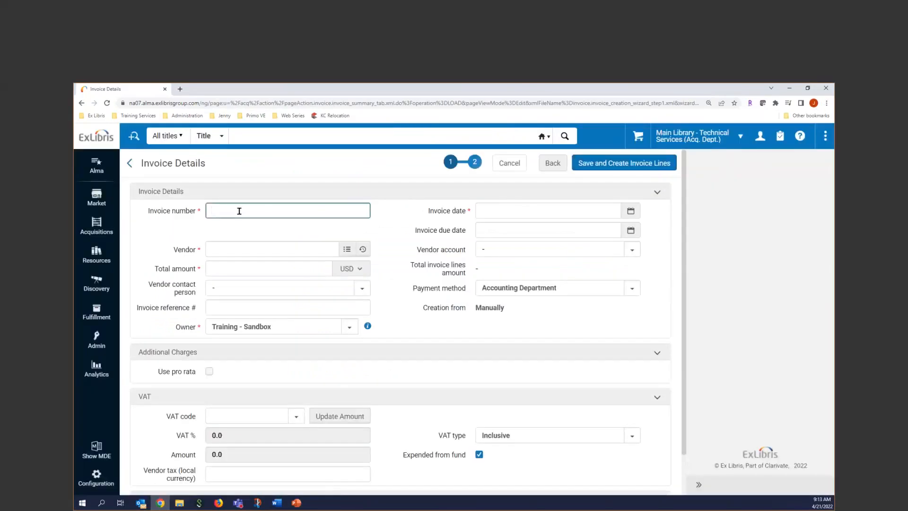
{"action": "type", "text": "20220421-1"}
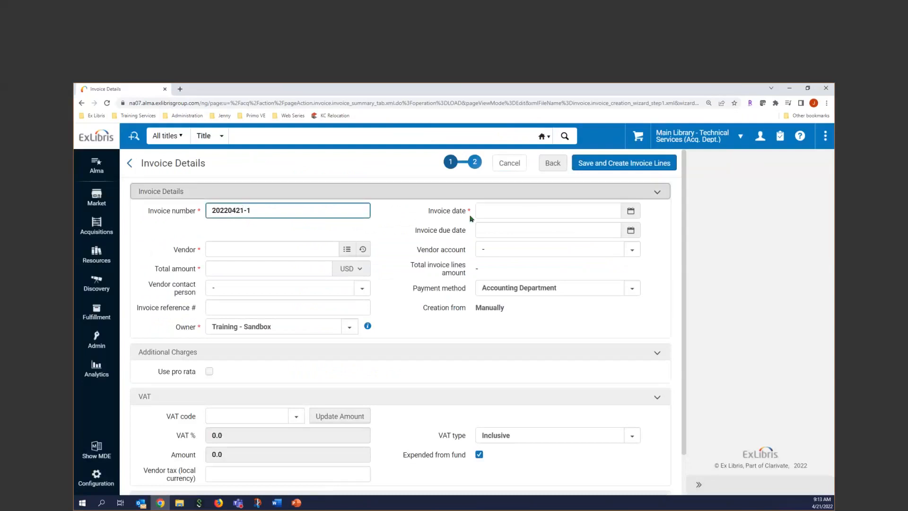
{"action": "left_click", "coordinate": [505, 208]}
{"action": "left_click", "coordinate": [552, 311]}
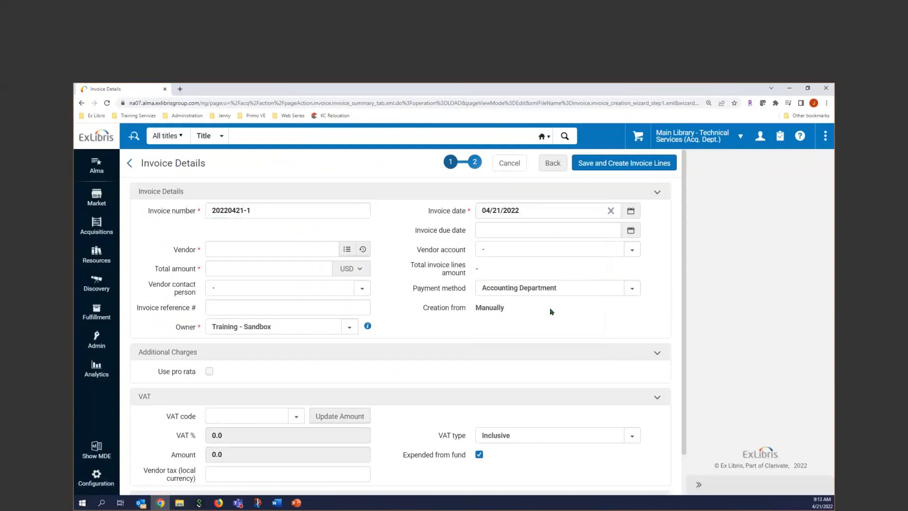
Look up the invoice's vendor by its code and set it to BKSN
{"action": "left_click", "coordinate": [233, 251]}
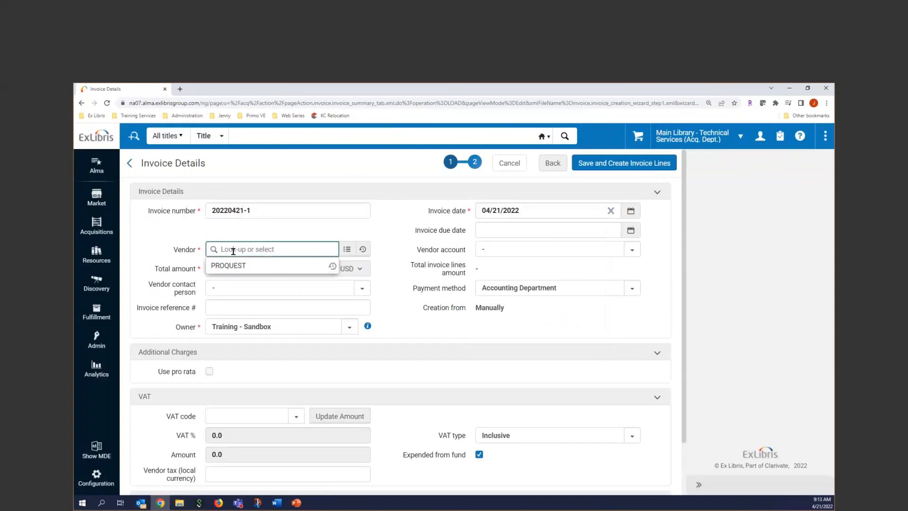
{"action": "type", "text": "booksense"}
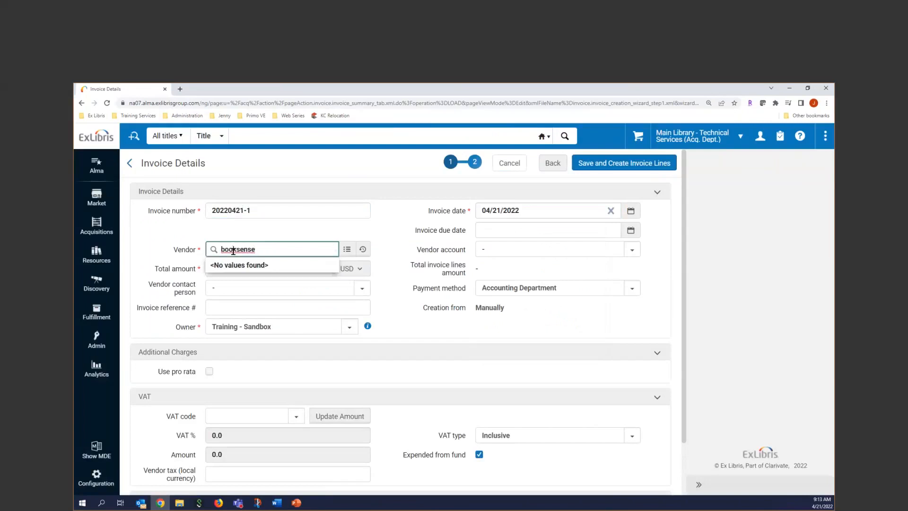
{"action": "left_click_drag", "start_coordinate": [269, 246], "coordinate": [156, 244]}
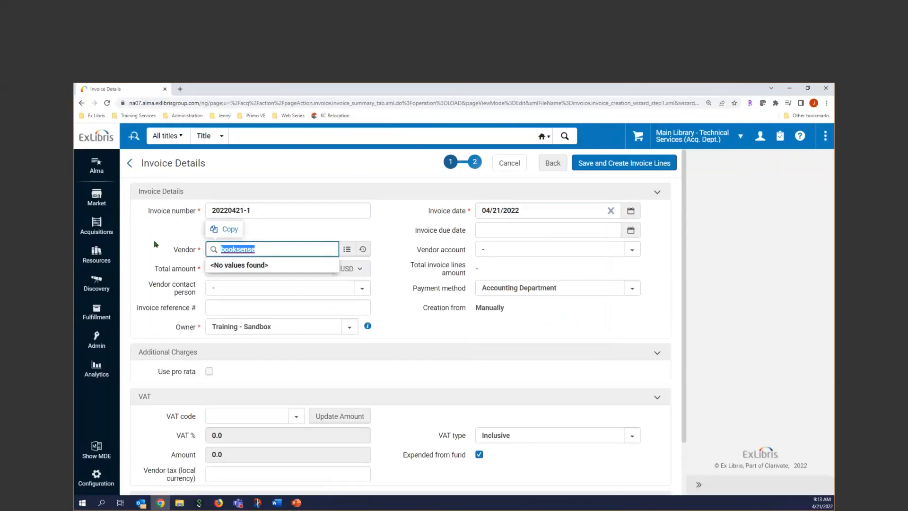
{"action": "type", "text": "bksn"}
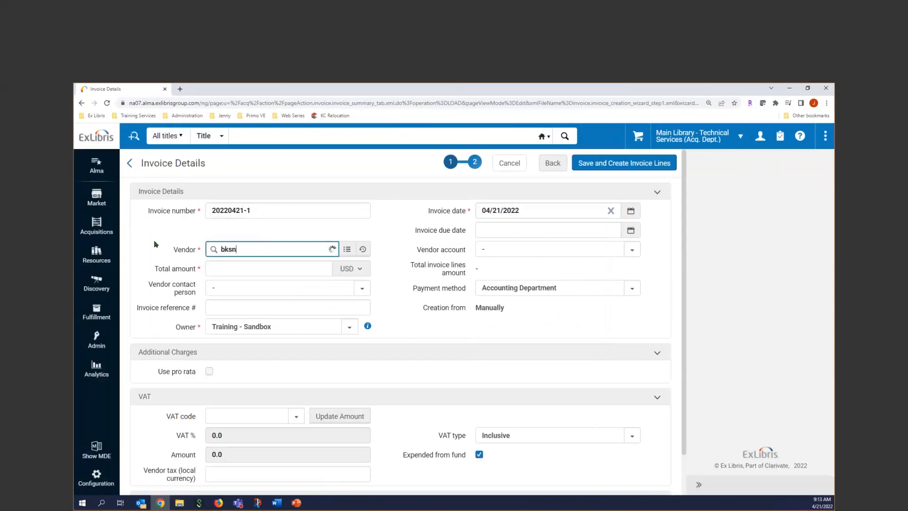
{"action": "left_click", "coordinate": [220, 266]}
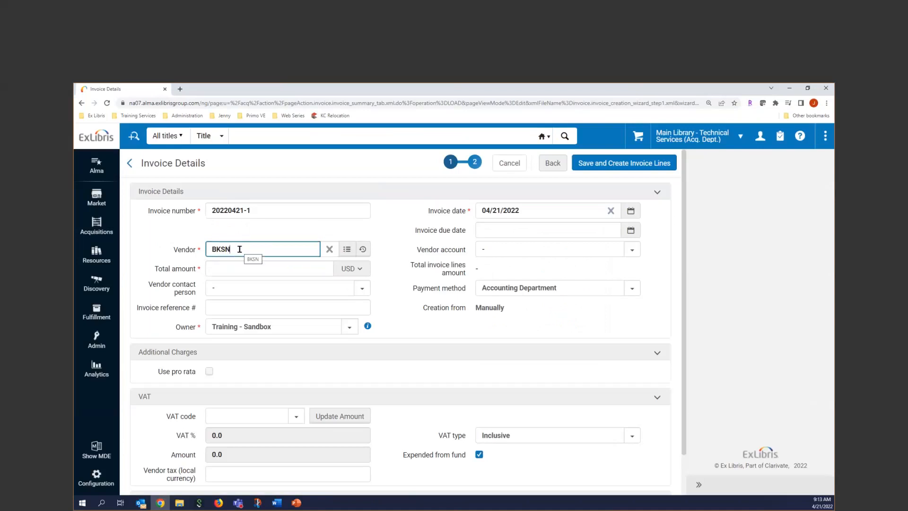
Check the available vendor accounts without choosing one and set the invoice's total amount to 100.00 USD
{"action": "left_click", "coordinate": [636, 253]}
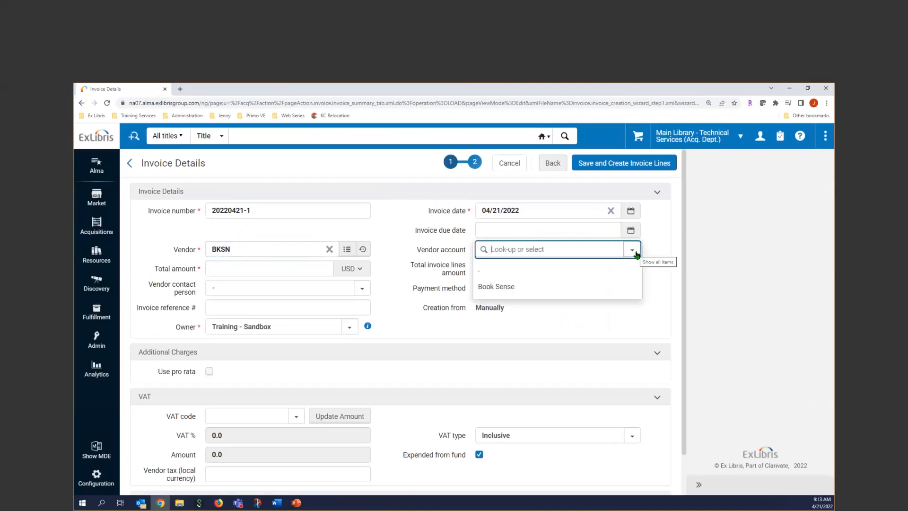
{"action": "left_click", "coordinate": [660, 245]}
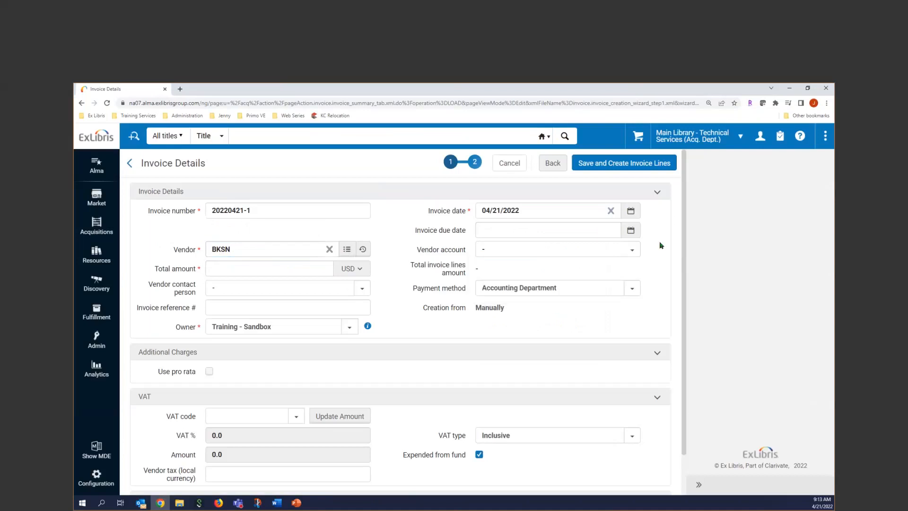
{"action": "left_click", "coordinate": [218, 270]}
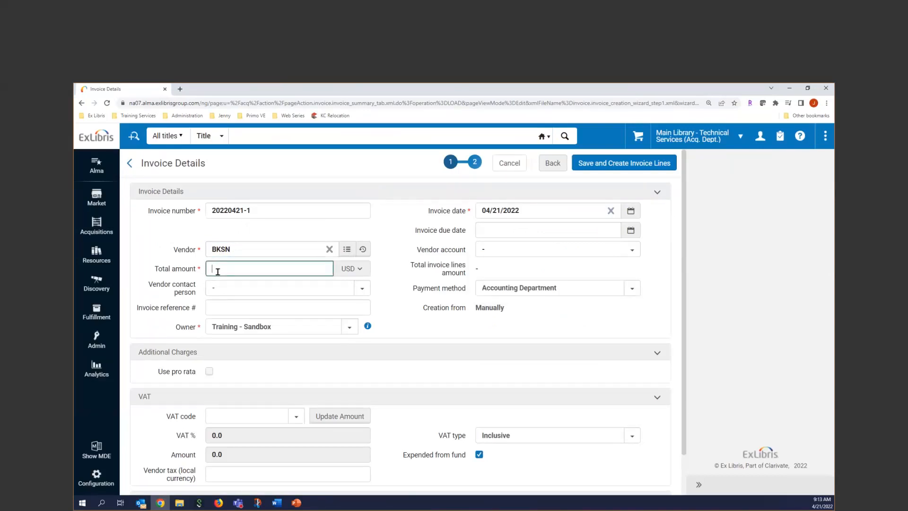
{"action": "type", "text": "100.00"}
Mark the invoice as prepaid and set its payment method to Credit card
{"action": "scroll", "coordinate": [210, 338], "scroll_direction": "down", "scroll_amount": 1}
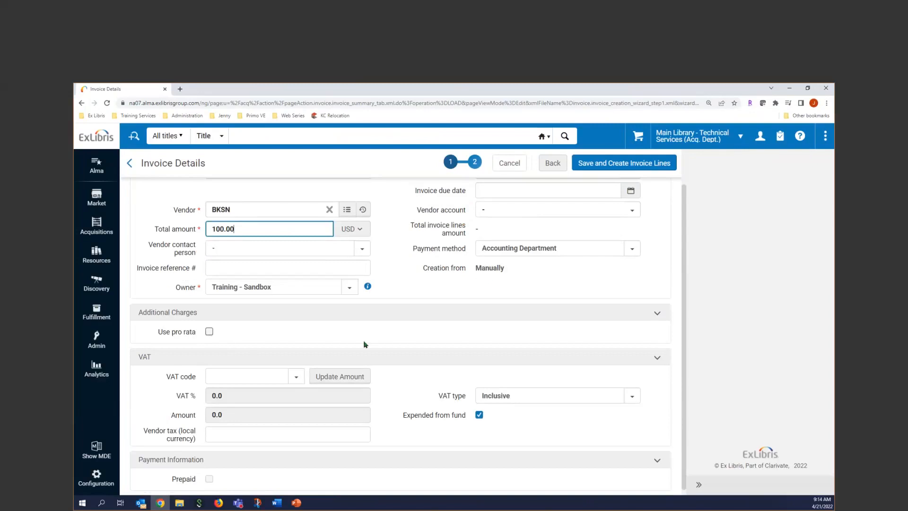
{"action": "scroll", "coordinate": [367, 344], "scroll_direction": "down", "scroll_amount": 1}
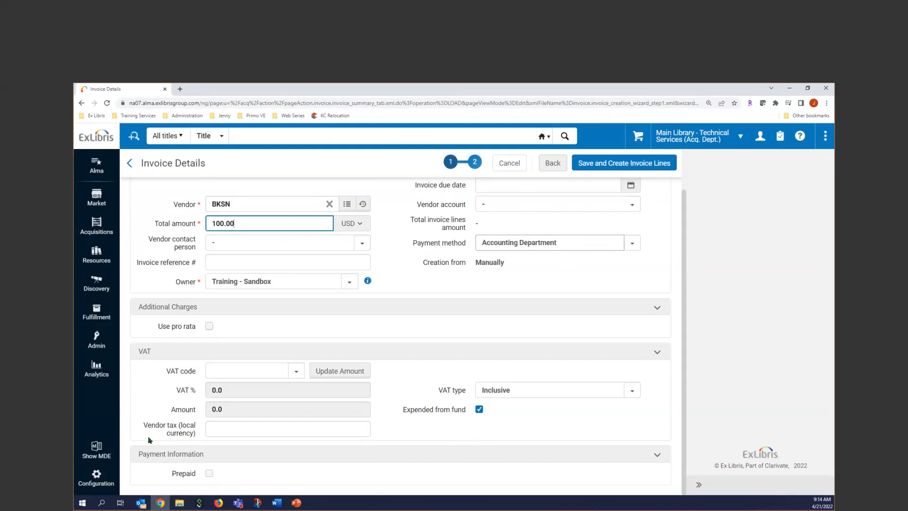
{"action": "left_click", "coordinate": [209, 474]}
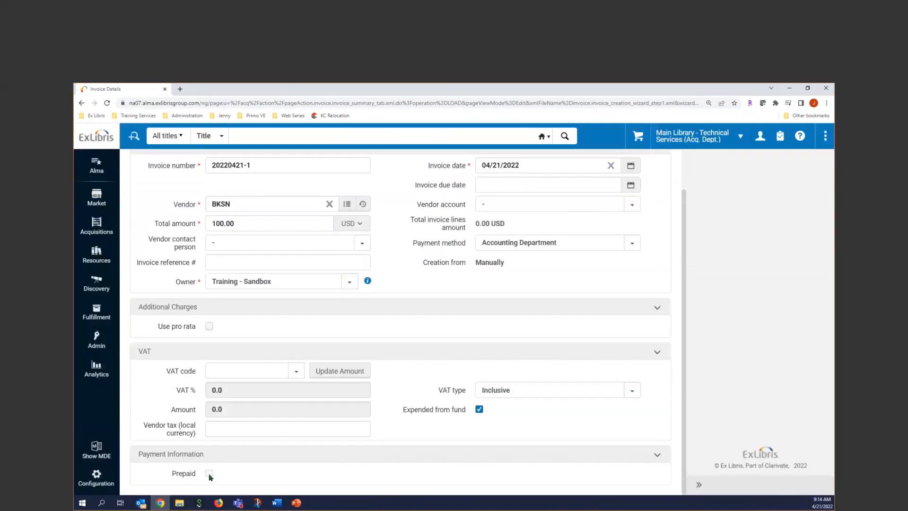
{"action": "left_click", "coordinate": [632, 243]}
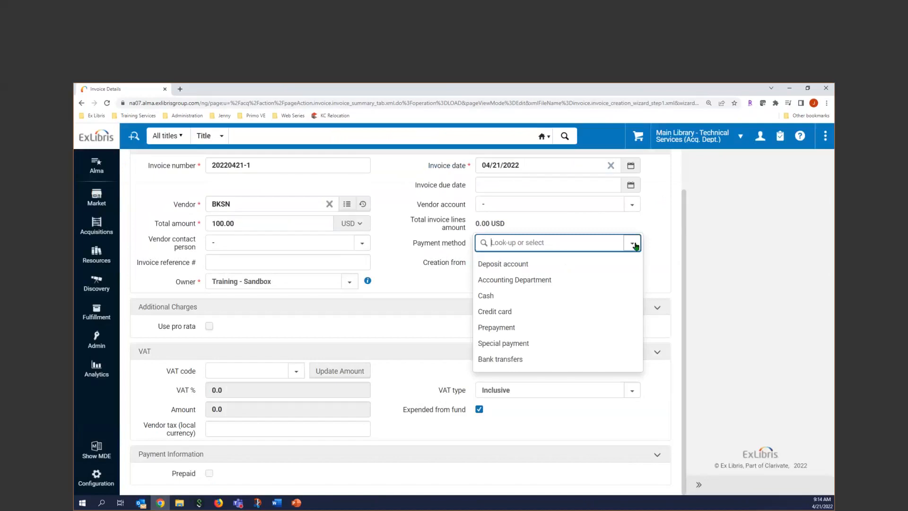
{"action": "left_click", "coordinate": [503, 311]}
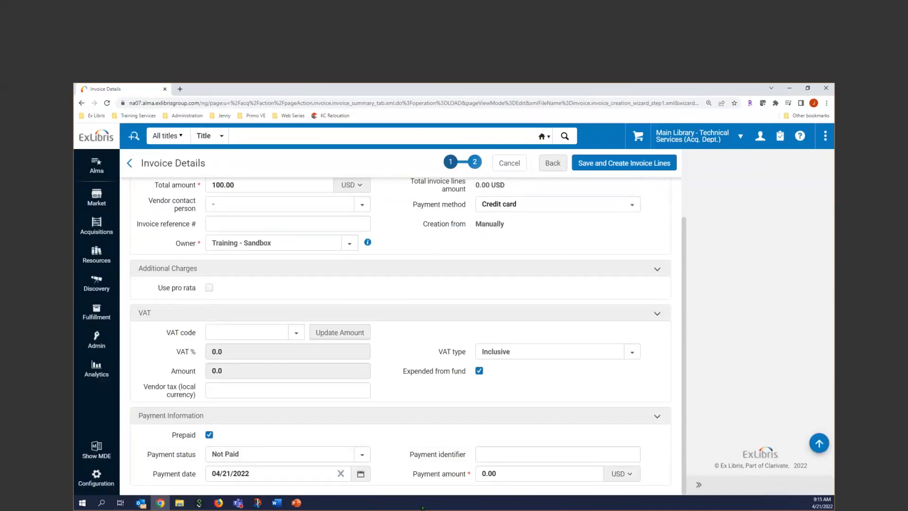
Clear the invoice's Prepaid option and set the payment method back to Accounting Department
{"action": "left_click", "coordinate": [209, 435]}
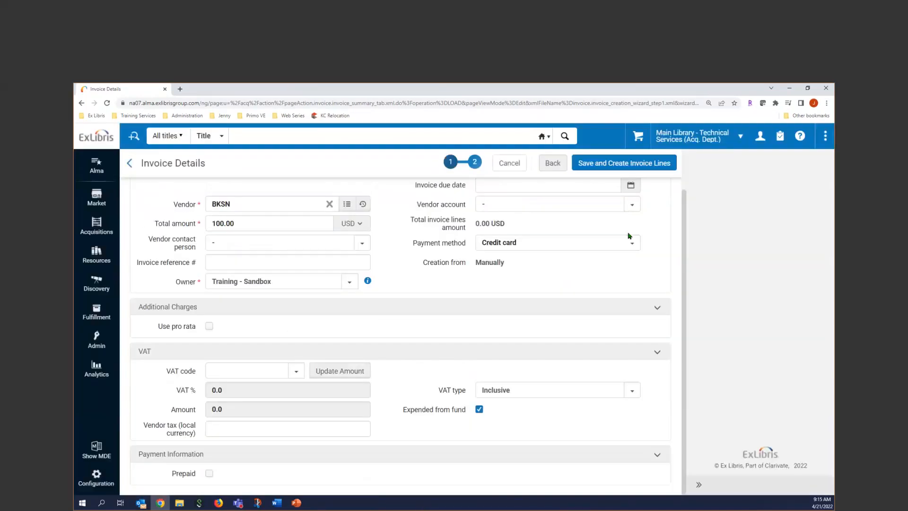
{"action": "left_click", "coordinate": [631, 242]}
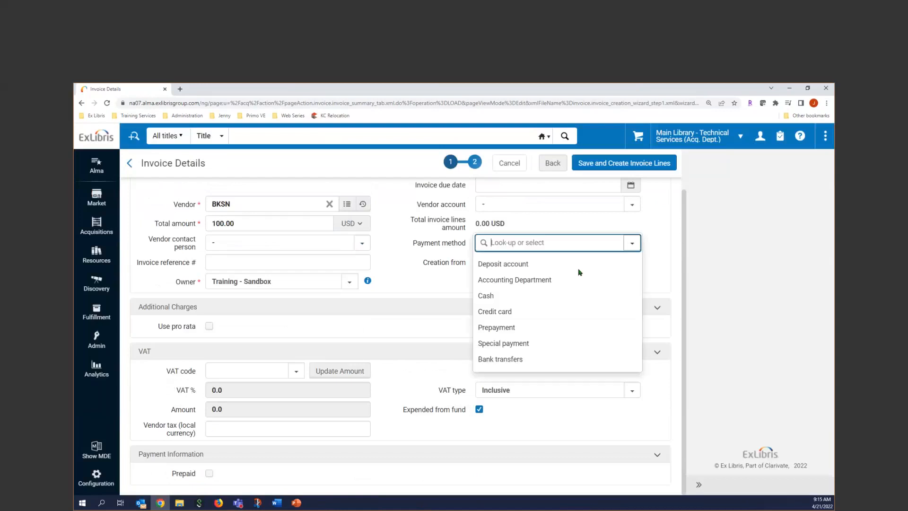
{"action": "left_click", "coordinate": [520, 280]}
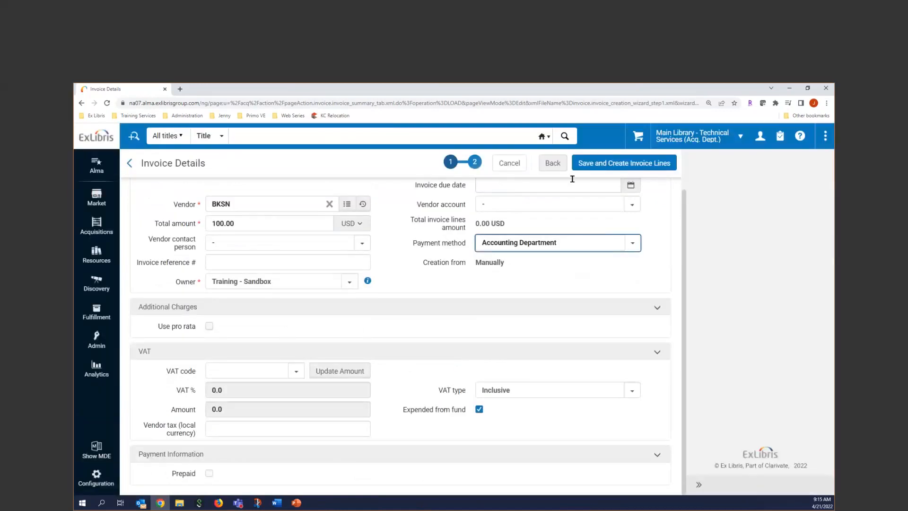
Save the invoice details and add a regular invoice line for the PO line of "Sunday morning quilts", keeping the form open
{"action": "left_click", "coordinate": [618, 167]}
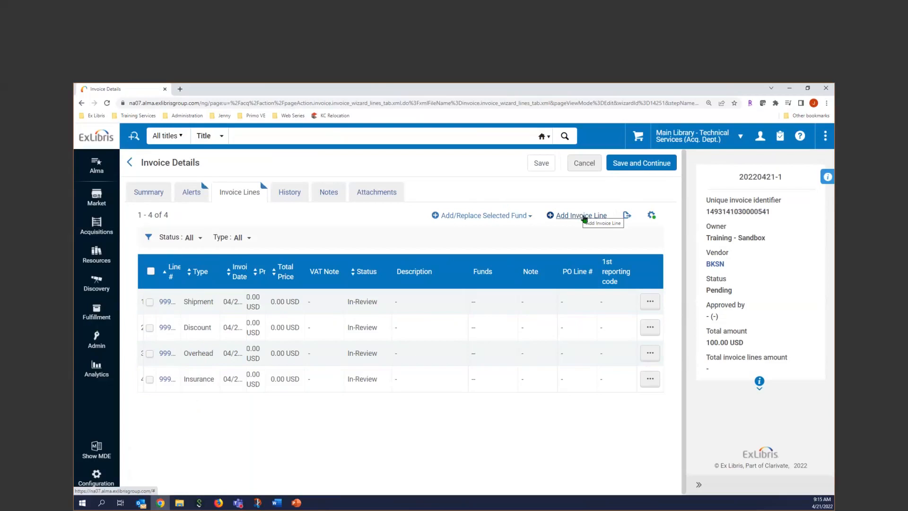
{"action": "left_click", "coordinate": [578, 217]}
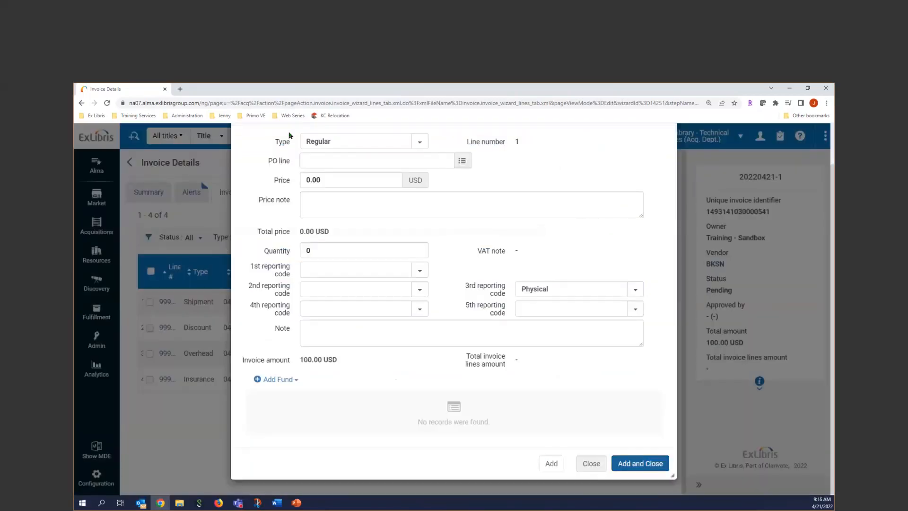
{"action": "left_click", "coordinate": [310, 156]}
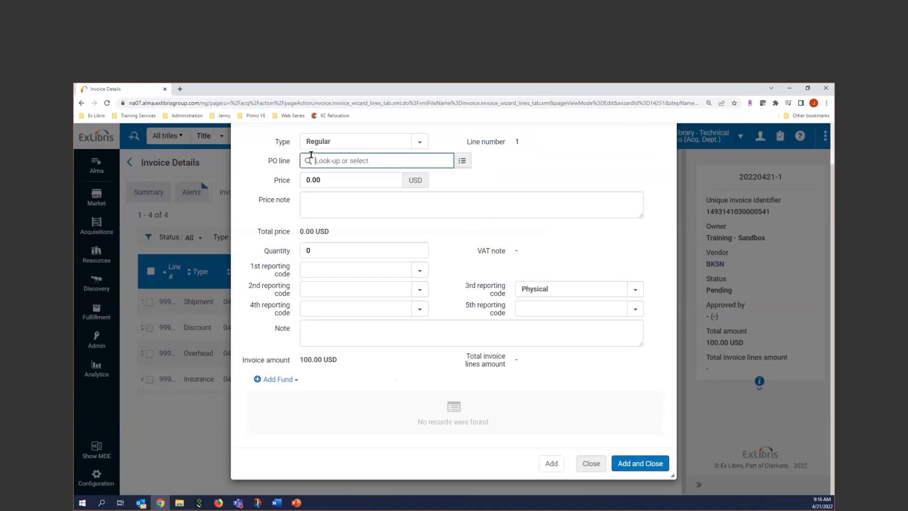
{"action": "type", "text": "8458"}
{"action": "left_click", "coordinate": [405, 183]}
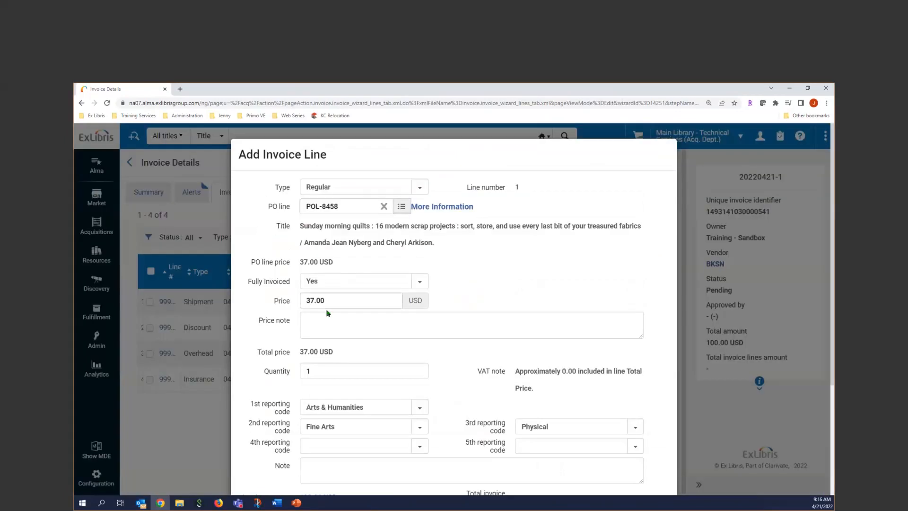
{"action": "scroll", "coordinate": [366, 289], "scroll_direction": "down", "scroll_amount": 2}
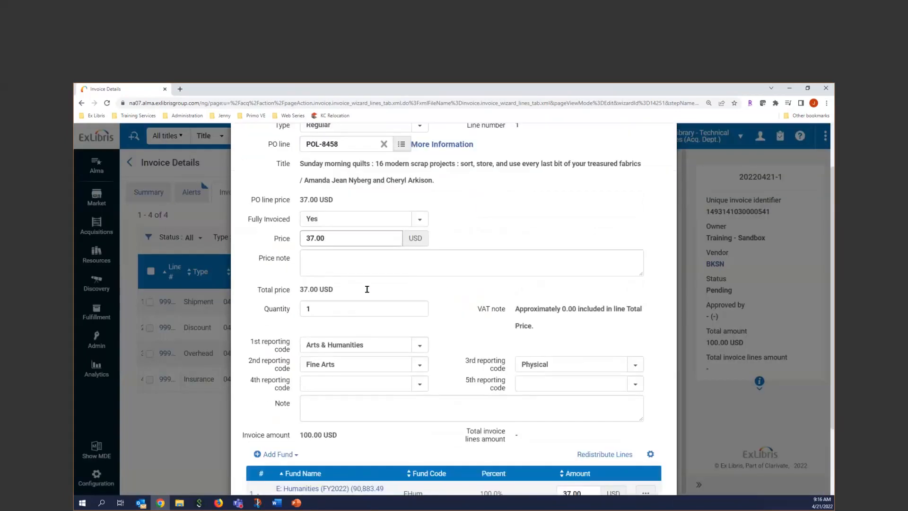
{"action": "scroll", "coordinate": [284, 422], "scroll_direction": "down", "scroll_amount": 2}
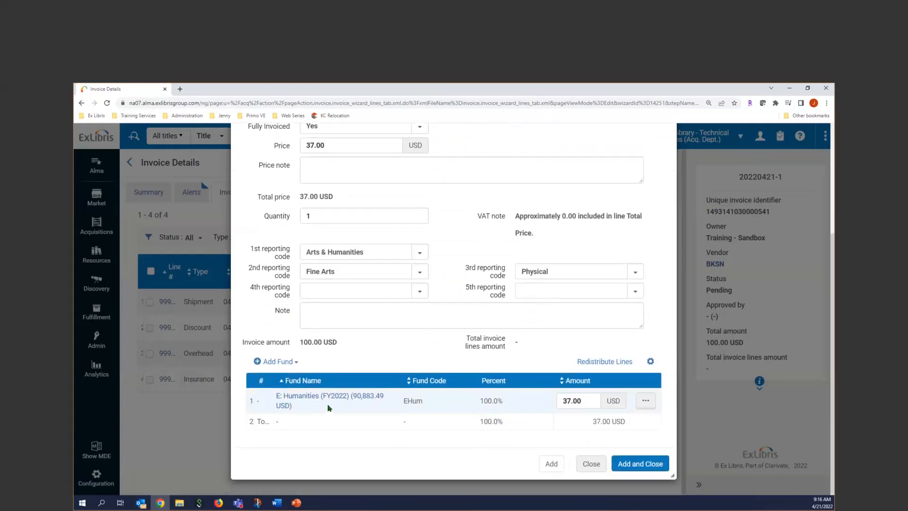
{"action": "left_click", "coordinate": [552, 467]}
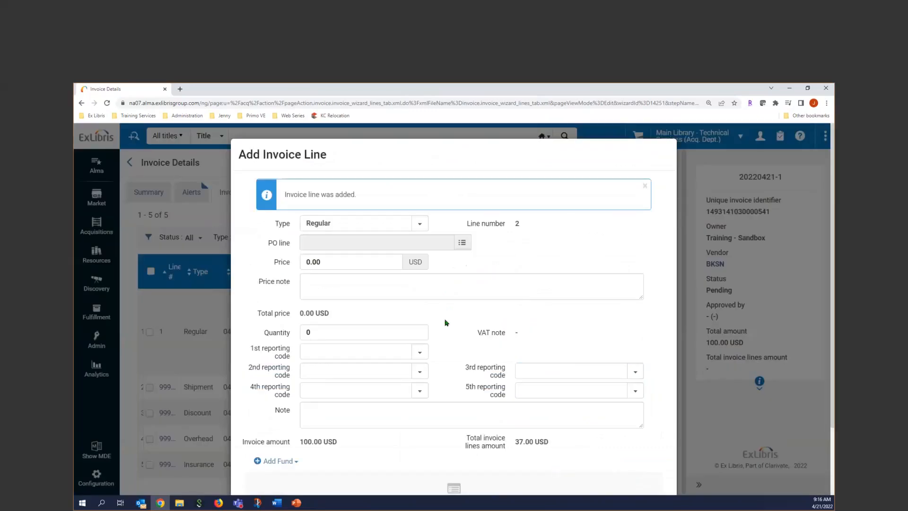
Add a second invoice line for the PO line of "The modern quilt workshop" with the 3rd reporting code set to Physical
{"action": "left_click", "coordinate": [328, 242]}
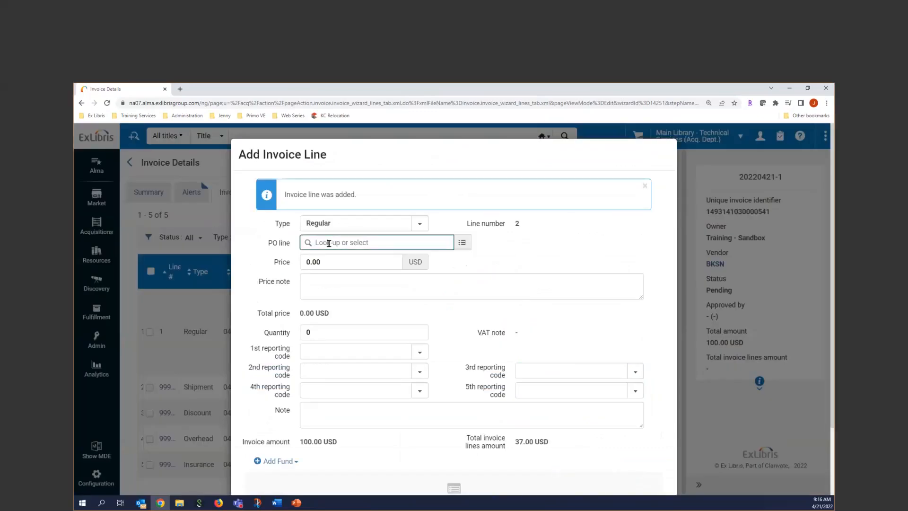
{"action": "type", "text": "8460"}
{"action": "left_click", "coordinate": [339, 261]}
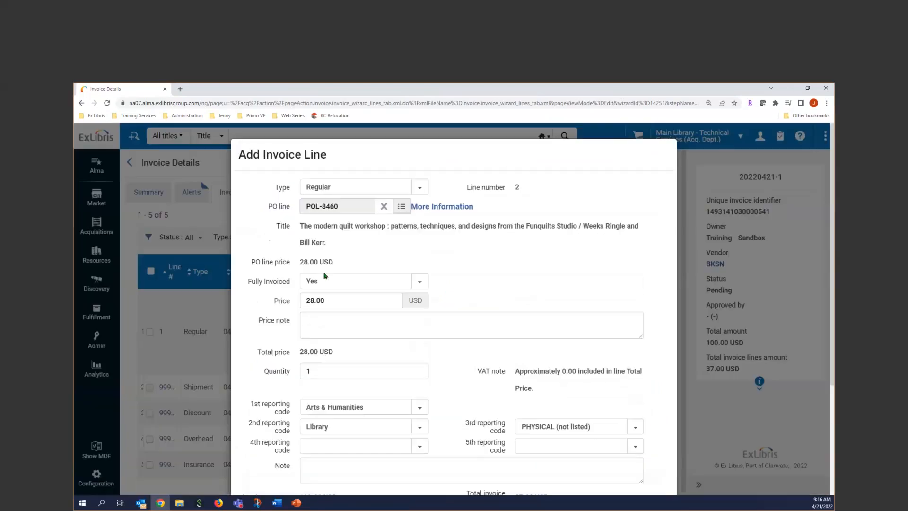
{"action": "left_click", "coordinate": [324, 301]}
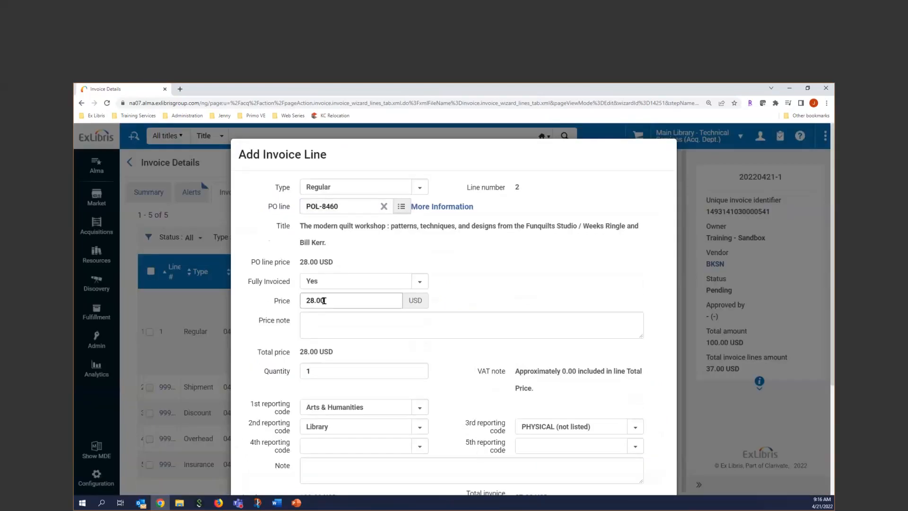
{"action": "scroll", "coordinate": [331, 340], "scroll_direction": "down", "scroll_amount": 2}
{"action": "scroll", "coordinate": [394, 328], "scroll_direction": "down", "scroll_amount": 2}
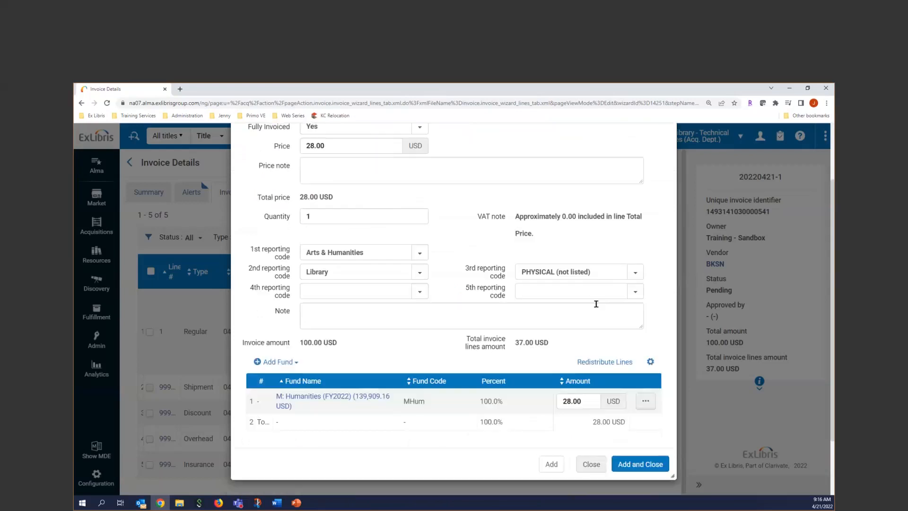
{"action": "left_click", "coordinate": [634, 272]}
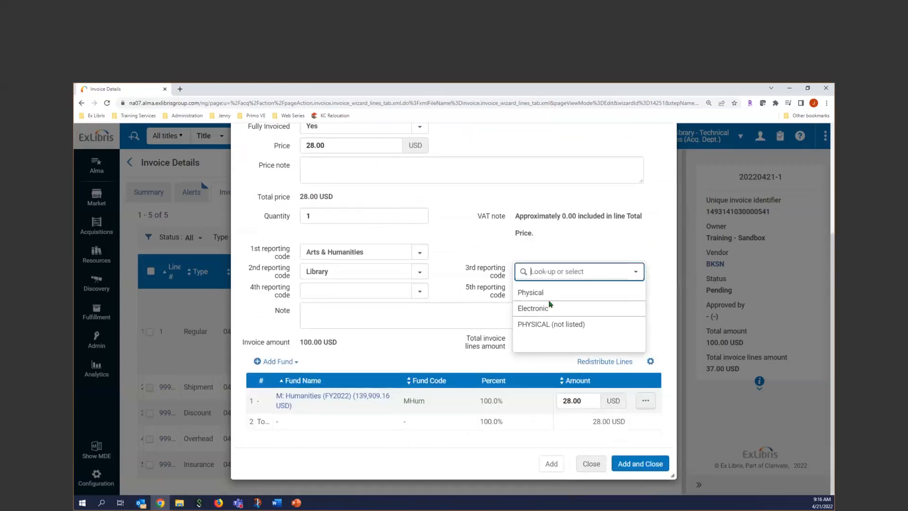
{"action": "left_click", "coordinate": [535, 292]}
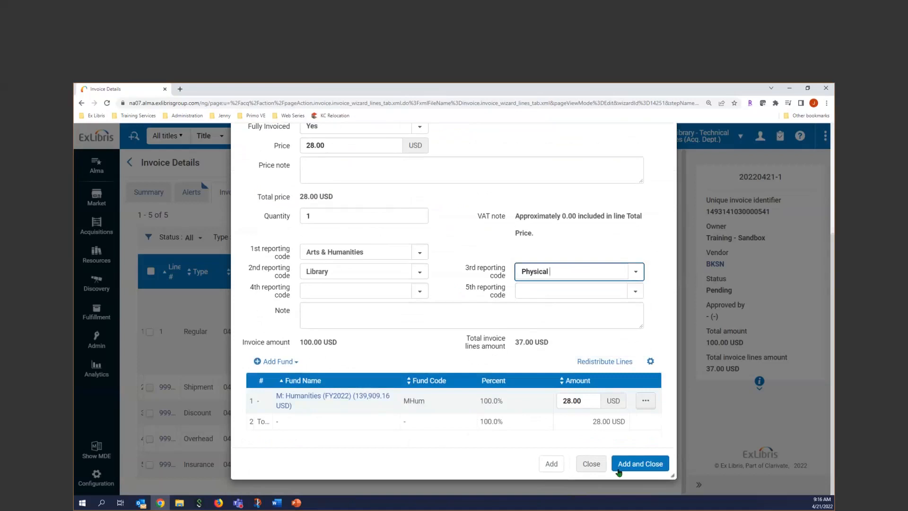
{"action": "left_click", "coordinate": [552, 464]}
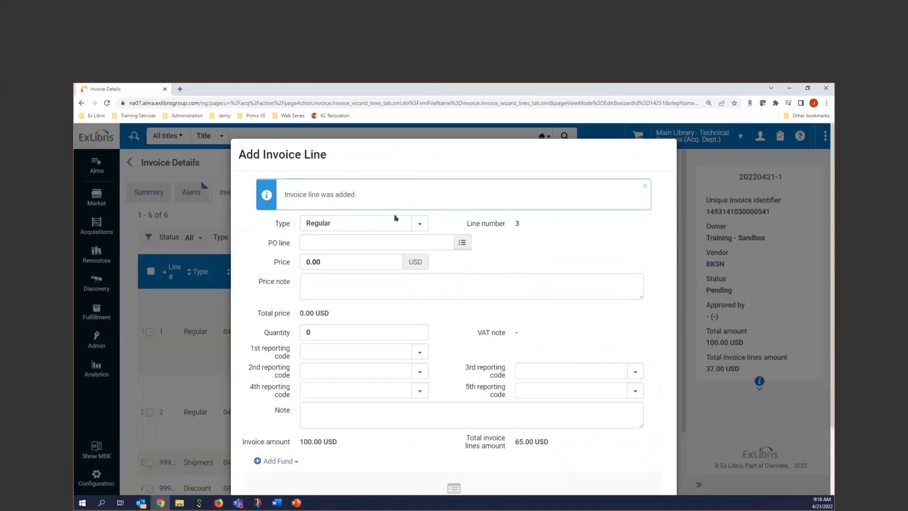
Add a third regular invoice line for the PO line of "15 minutes of play" with a price of 21.00 USD, closing the form
{"action": "left_click", "coordinate": [463, 242]}
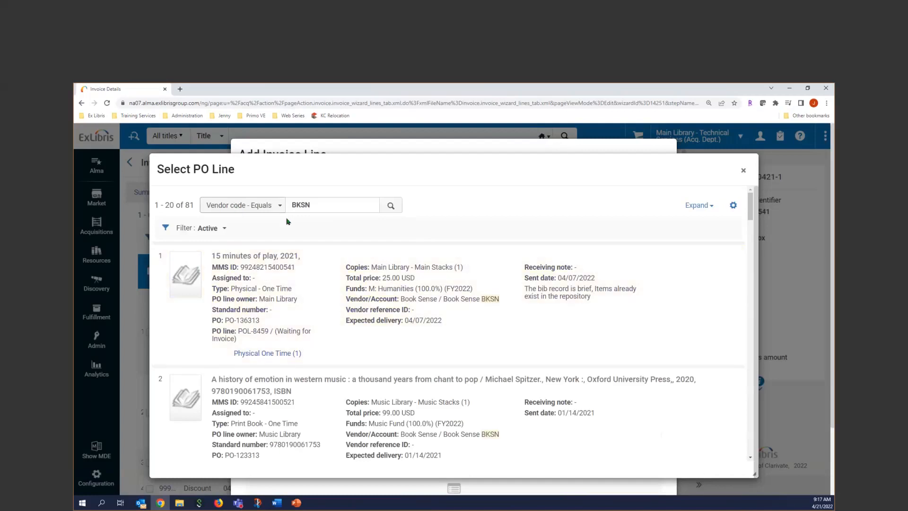
{"action": "left_click", "coordinate": [279, 205]}
{"action": "scroll", "coordinate": [240, 444], "scroll_direction": "down", "scroll_amount": 4}
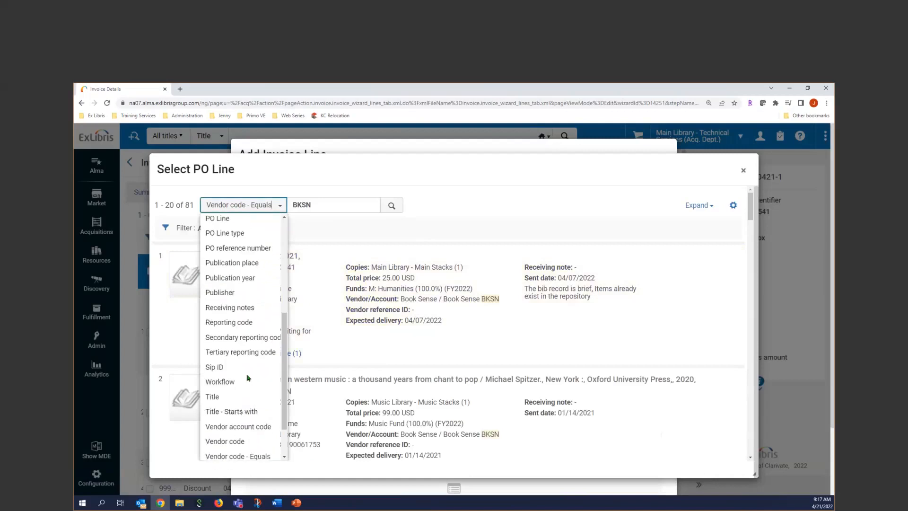
{"action": "left_click", "coordinate": [507, 183]}
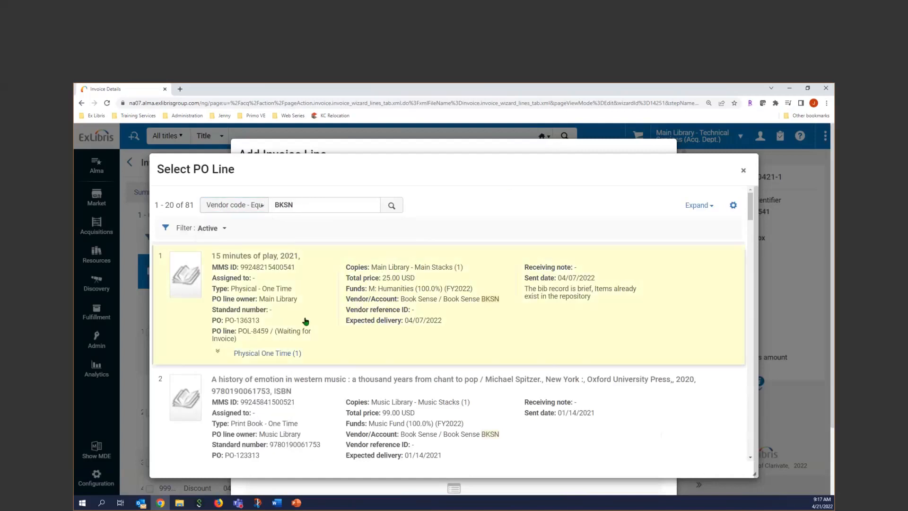
{"action": "left_click", "coordinate": [253, 282]}
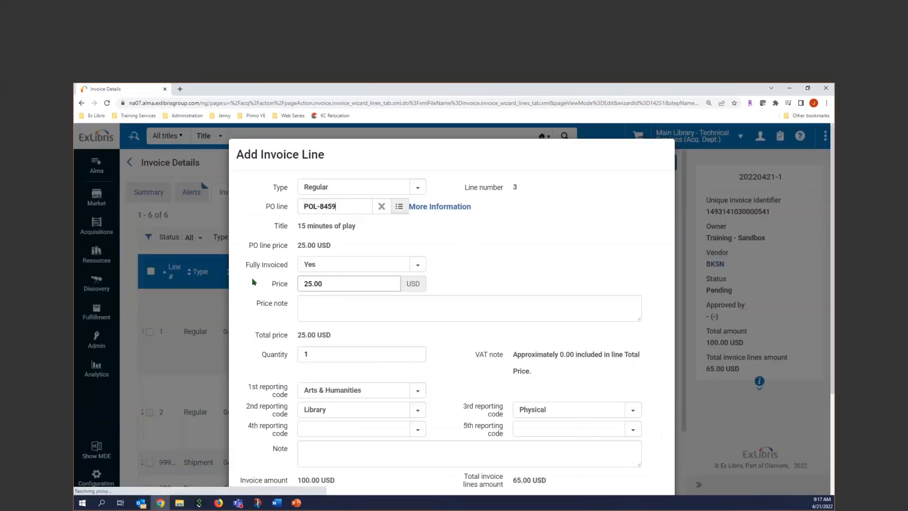
{"action": "type", "text": "21."}
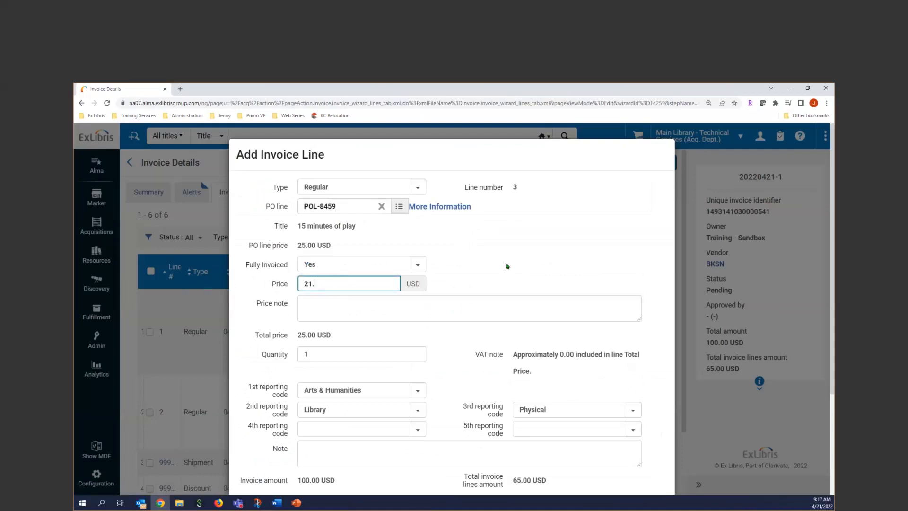
{"action": "type", "text": "00"}
{"action": "key", "text": "Tab"}
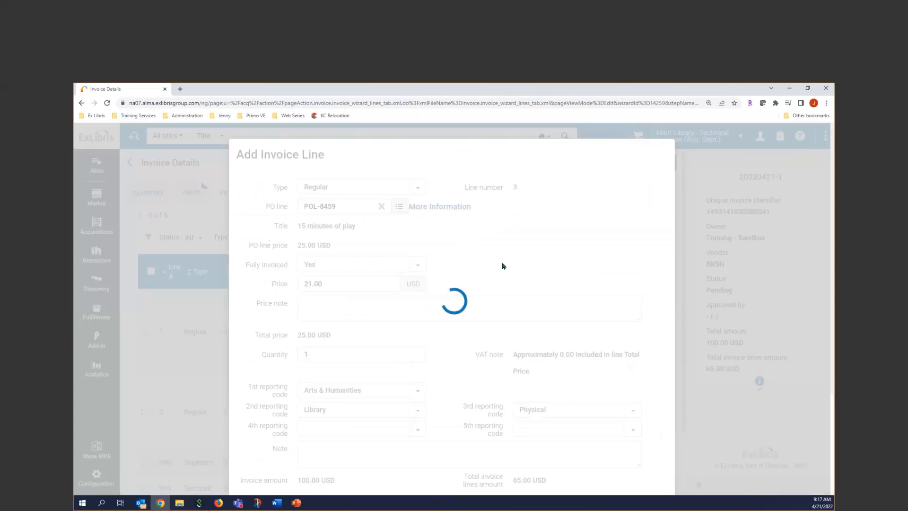
{"action": "scroll", "coordinate": [503, 266], "scroll_direction": "down", "scroll_amount": 3}
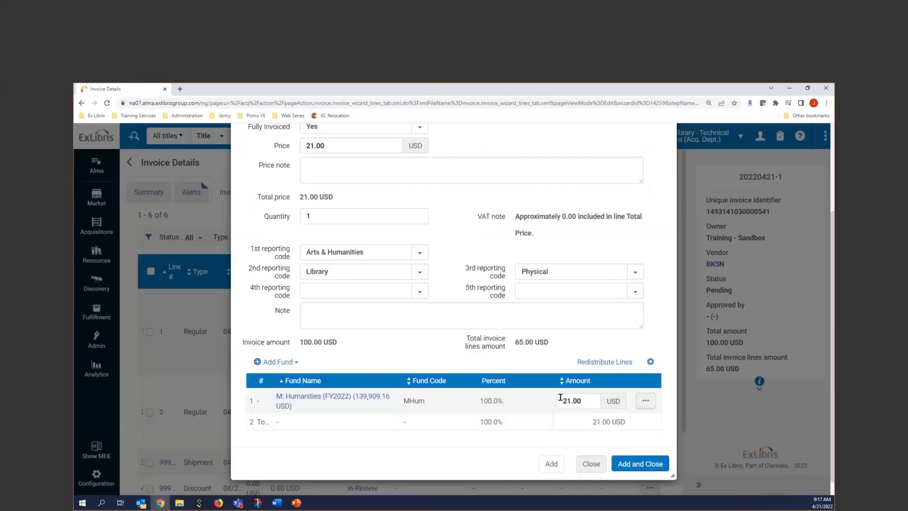
{"action": "left_click", "coordinate": [640, 464]}
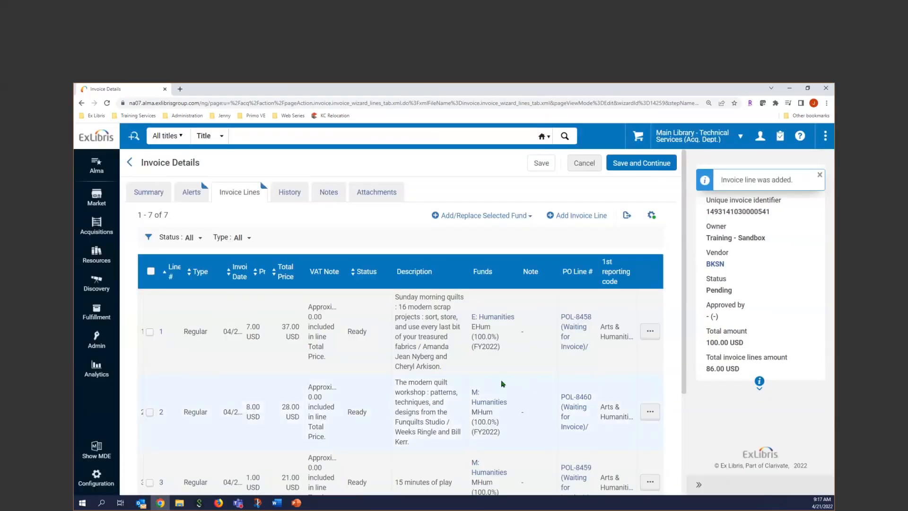
Edit the Shipment invoice line and set its price to 5.00 USD
{"action": "scroll", "coordinate": [371, 456], "scroll_direction": "down", "scroll_amount": 3}
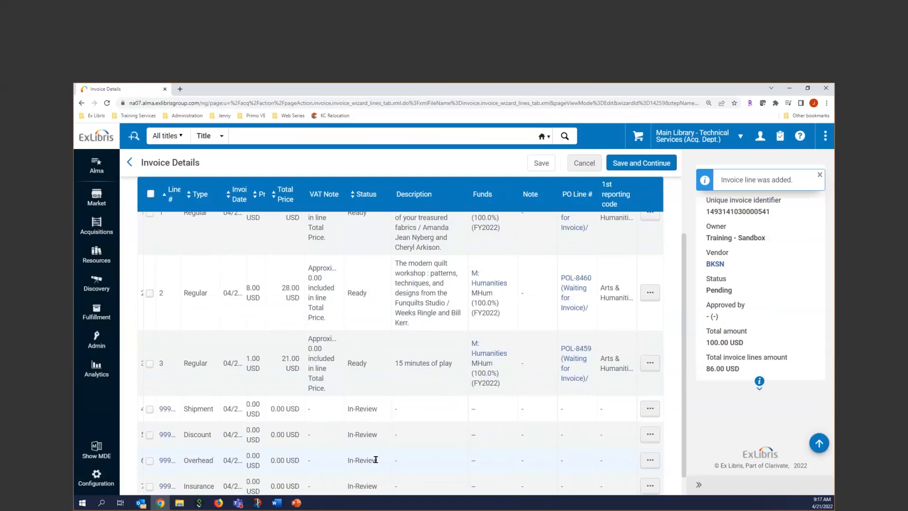
{"action": "left_click", "coordinate": [650, 408]}
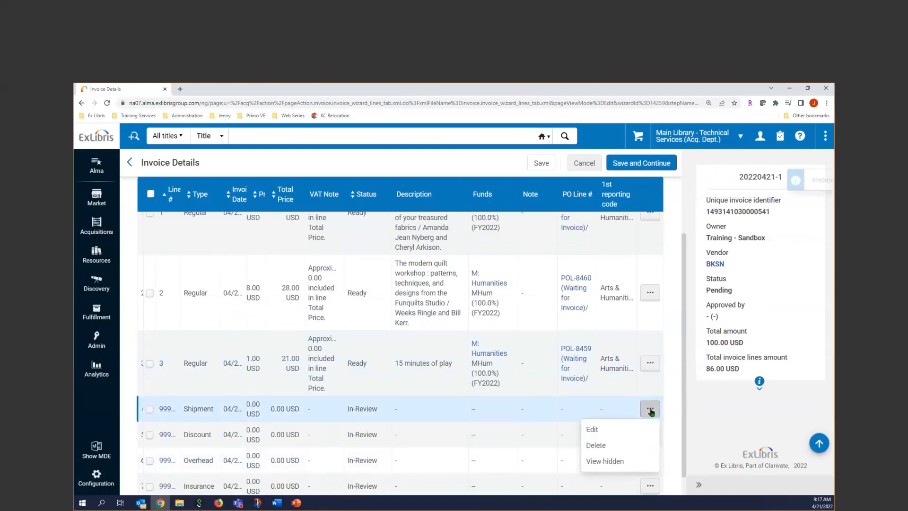
{"action": "left_click", "coordinate": [611, 430]}
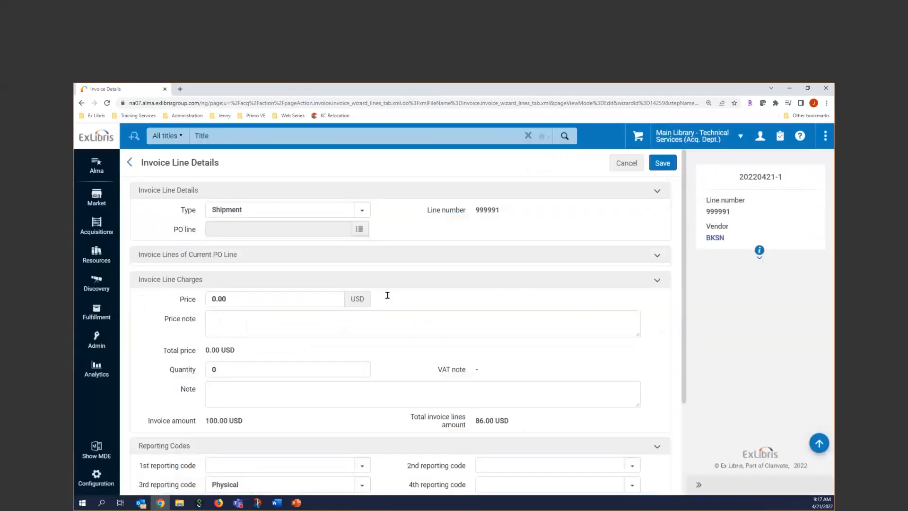
{"action": "left_click", "coordinate": [182, 300]}
{"action": "type", "text": "5.00"}
{"action": "left_click", "coordinate": [448, 311]}
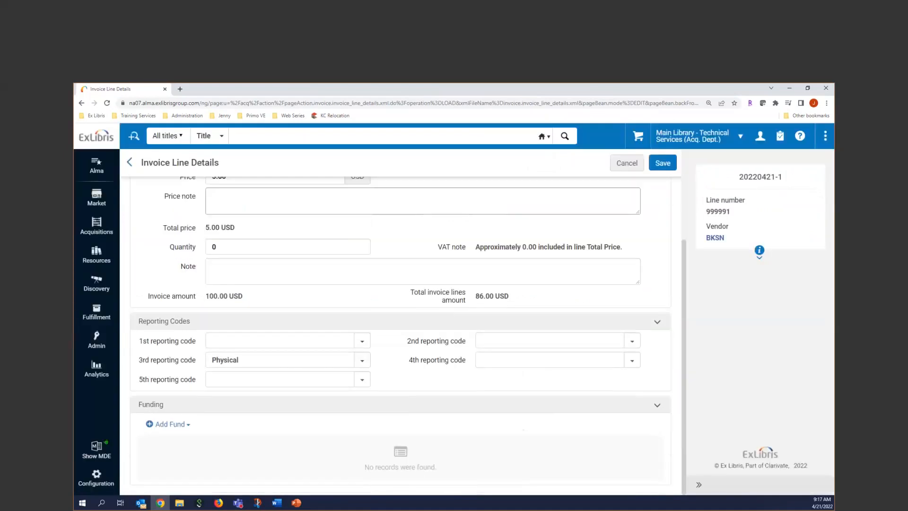
Add the Law - Serials fund (ACC-SER) to the Shipment line and save the line
{"action": "left_click", "coordinate": [169, 424]}
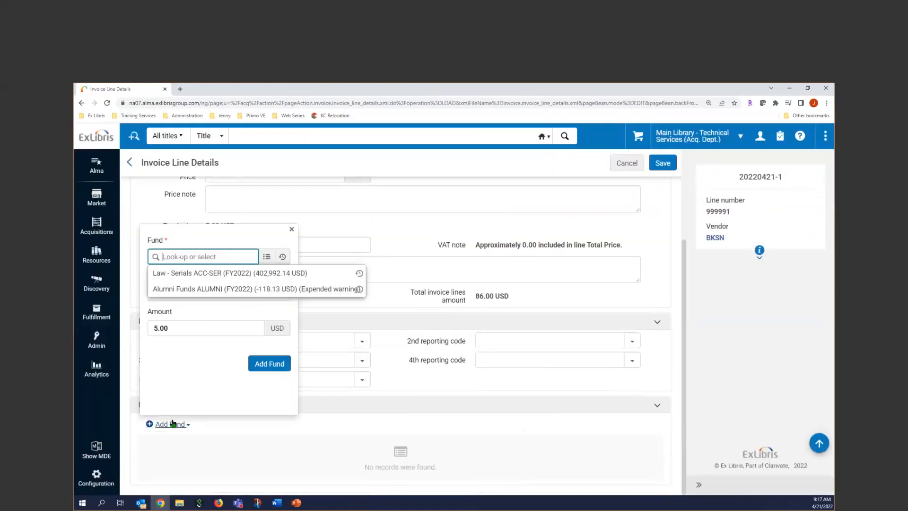
{"action": "left_click", "coordinate": [221, 273]}
{"action": "left_click", "coordinate": [271, 363]}
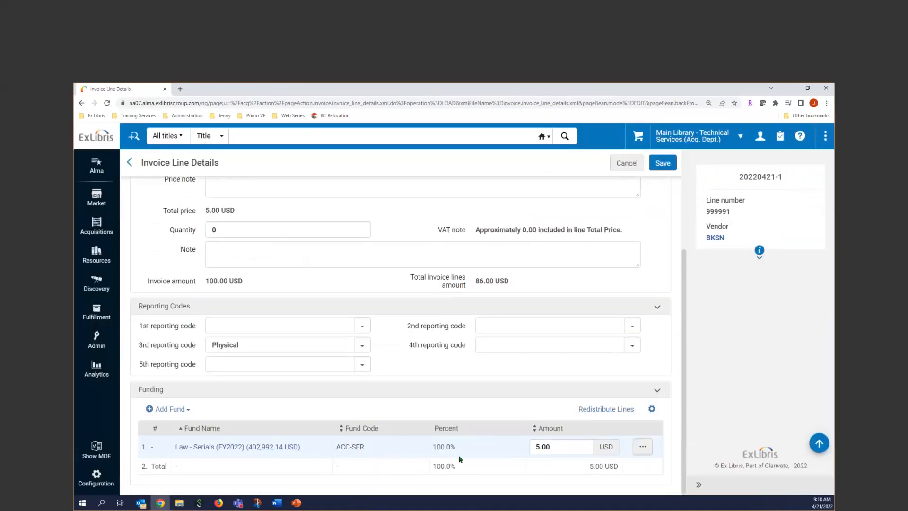
{"action": "left_click", "coordinate": [662, 166]}
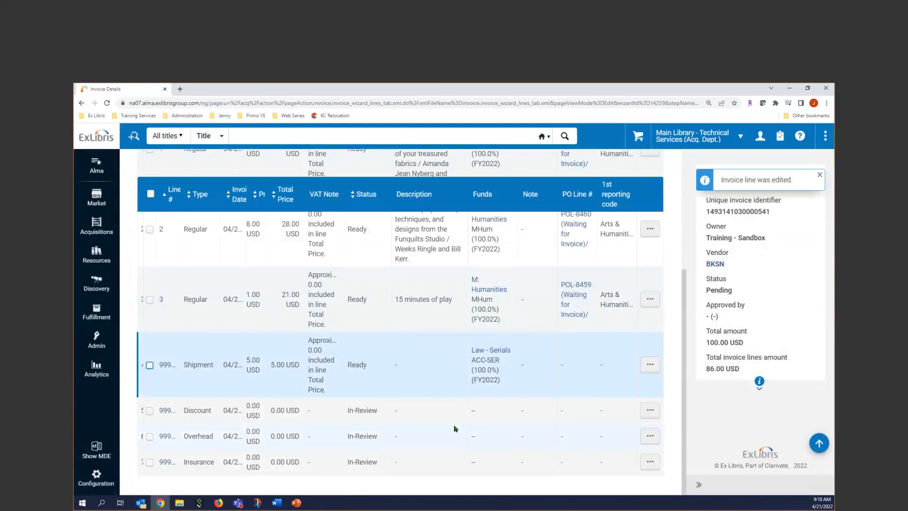
Try to save the invoice and continue, then review the alert messages on the invoice summary
{"action": "scroll", "coordinate": [455, 428], "scroll_direction": "up", "scroll_amount": 5}
{"action": "left_click", "coordinate": [631, 163]}
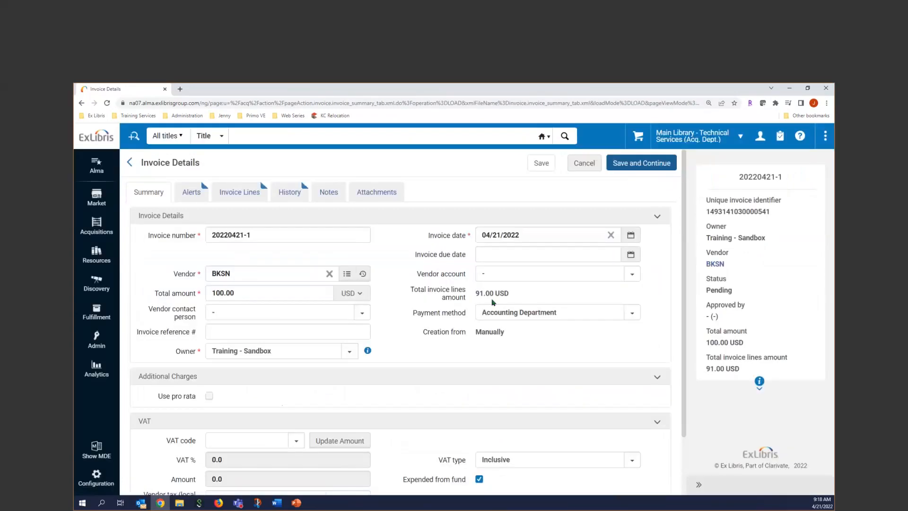
{"action": "left_click", "coordinate": [636, 164]}
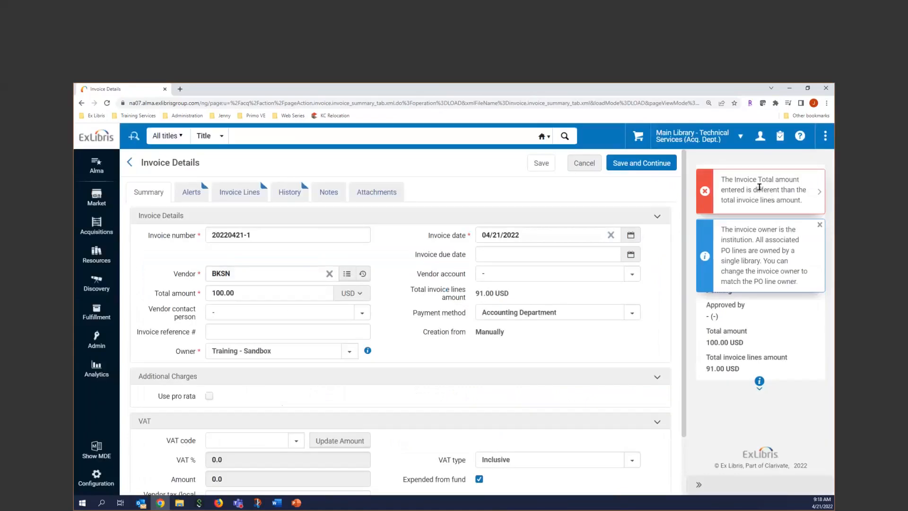
{"action": "left_click", "coordinate": [217, 292]}
{"action": "left_click", "coordinate": [827, 176]}
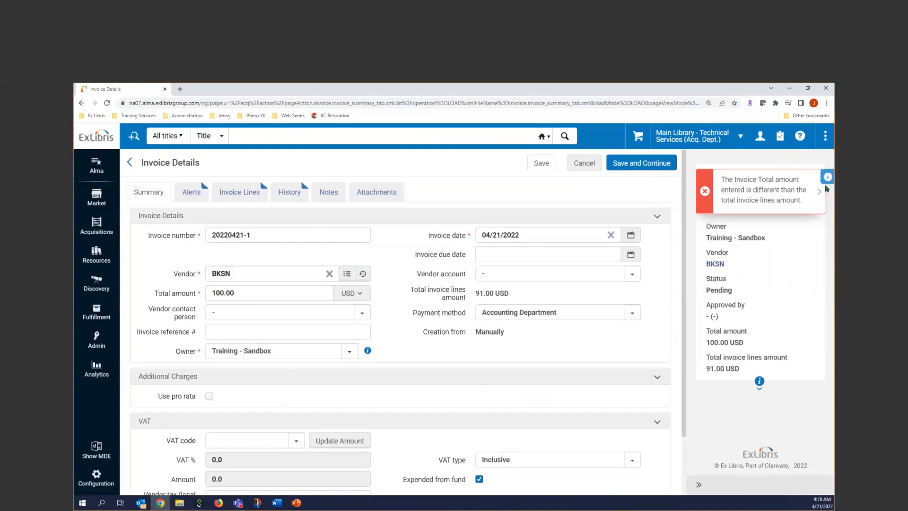
{"action": "left_click", "coordinate": [829, 181]}
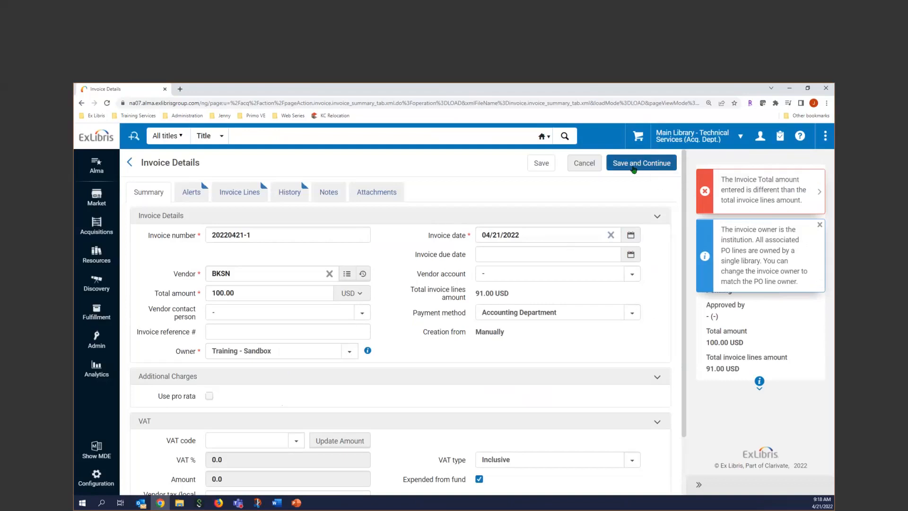
Set the invoice's total amount to 91.00 USD, then save and continue, confirming the save with the current owner
{"action": "left_click_drag", "start_coordinate": [251, 292], "coordinate": [117, 291]}
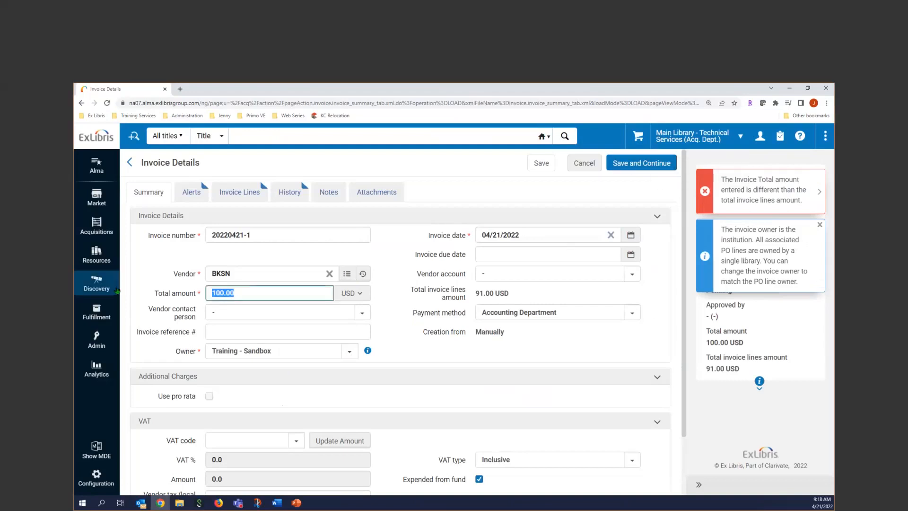
{"action": "type", "text": "91.00"}
{"action": "left_click", "coordinate": [388, 343]}
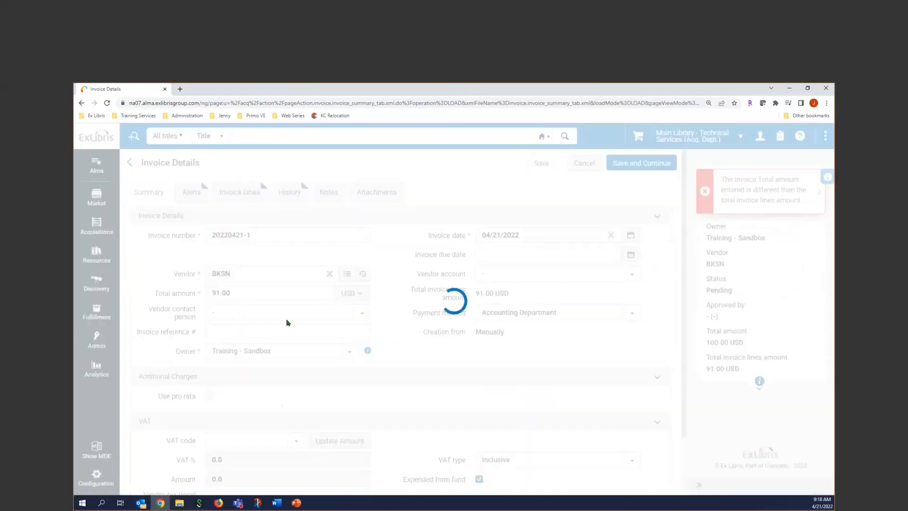
{"action": "left_click", "coordinate": [651, 162]}
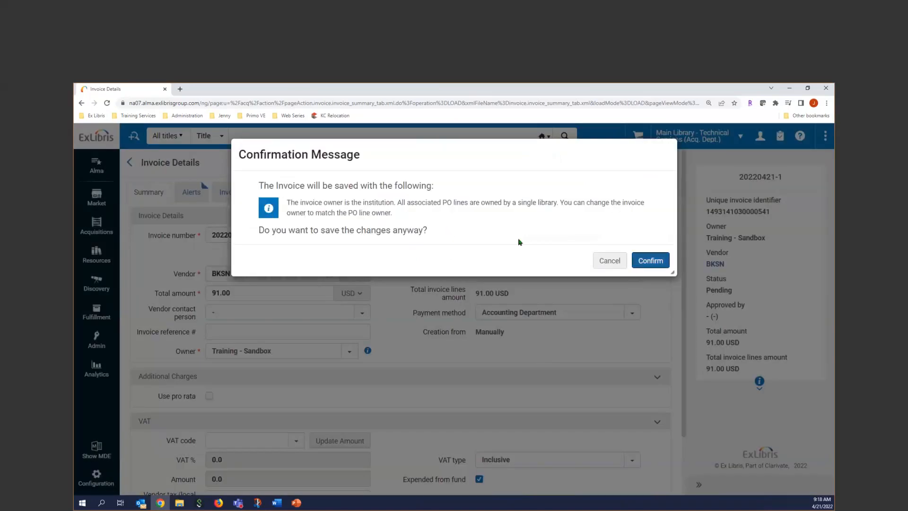
{"action": "left_click", "coordinate": [659, 268]}
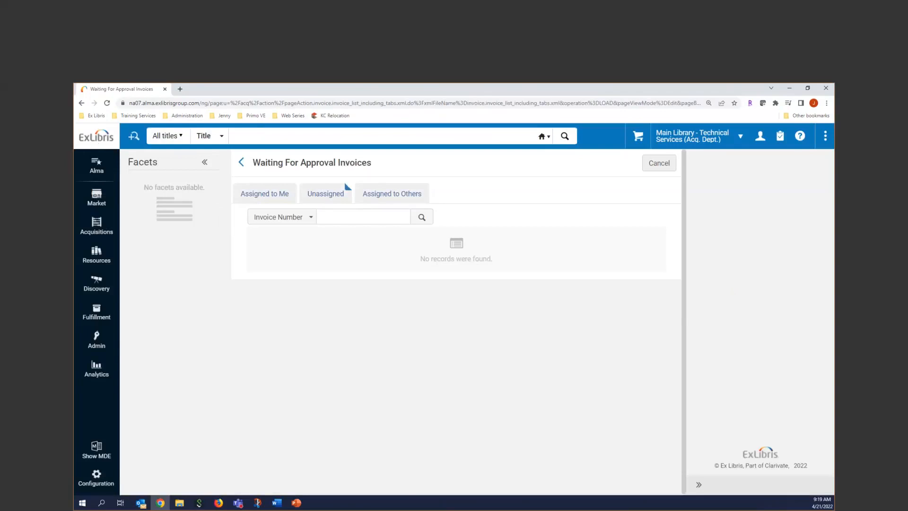
Start creating another invoice with the From PO process and Handle Receiving enabled
{"action": "left_click", "coordinate": [96, 224]}
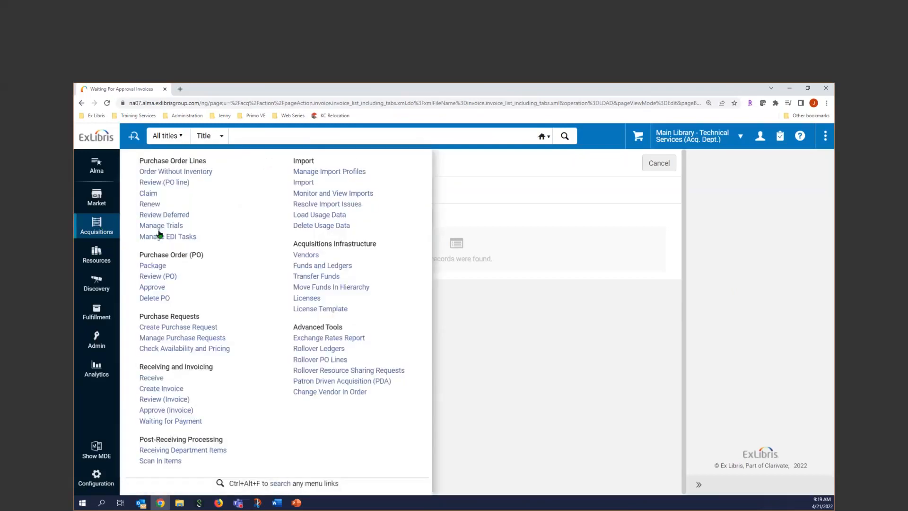
{"action": "left_click", "coordinate": [169, 388]}
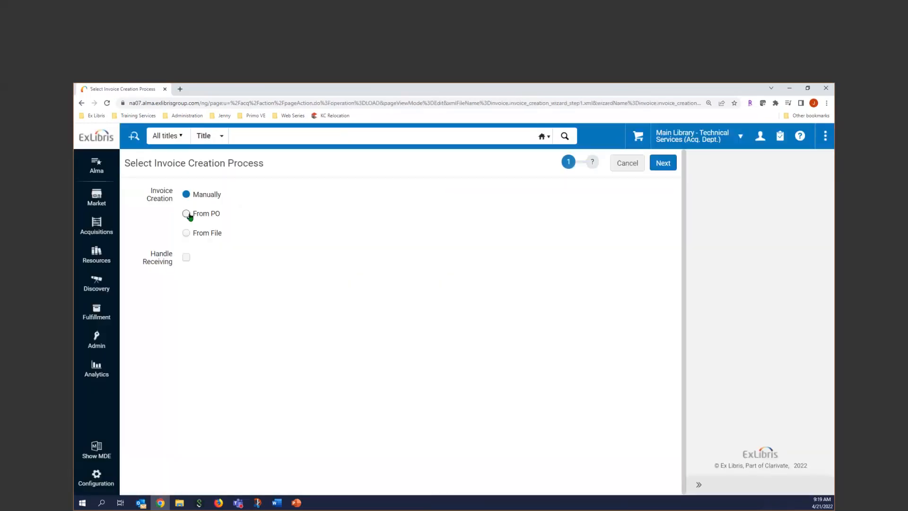
{"action": "left_click", "coordinate": [186, 214]}
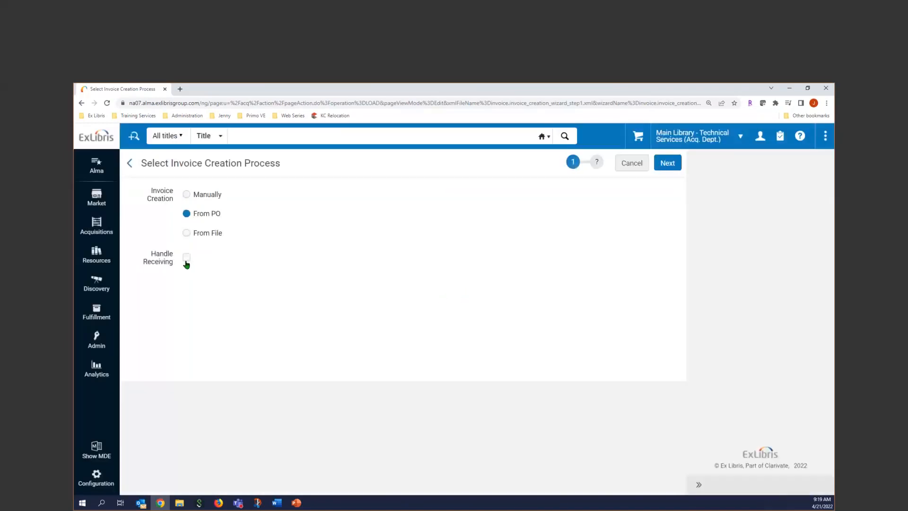
{"action": "left_click", "coordinate": [186, 258]}
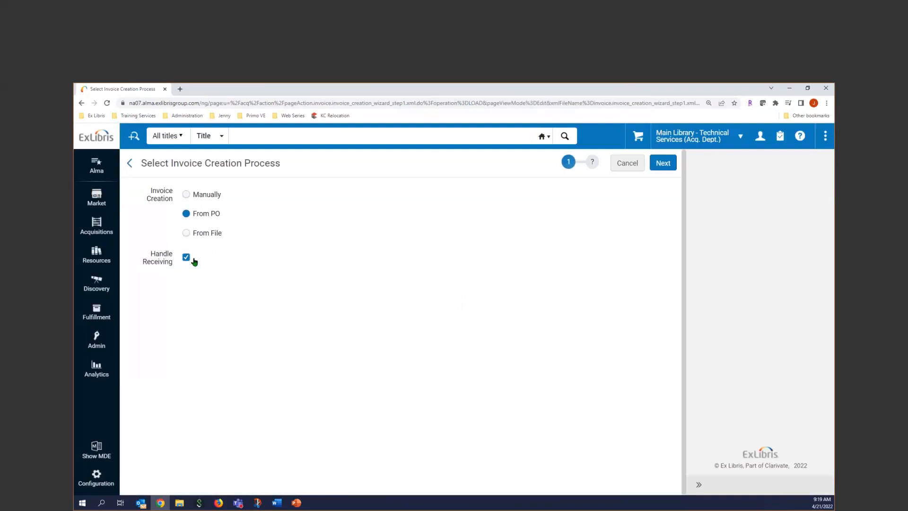
{"action": "left_click", "coordinate": [659, 164]}
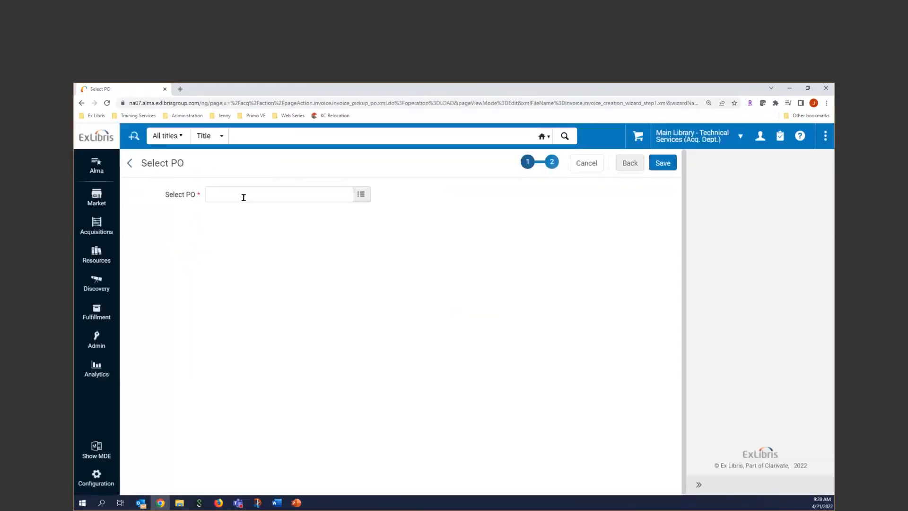
Look up the Book Sense purchase order by its PO number and create the invoice from it
{"action": "left_click", "coordinate": [244, 197]}
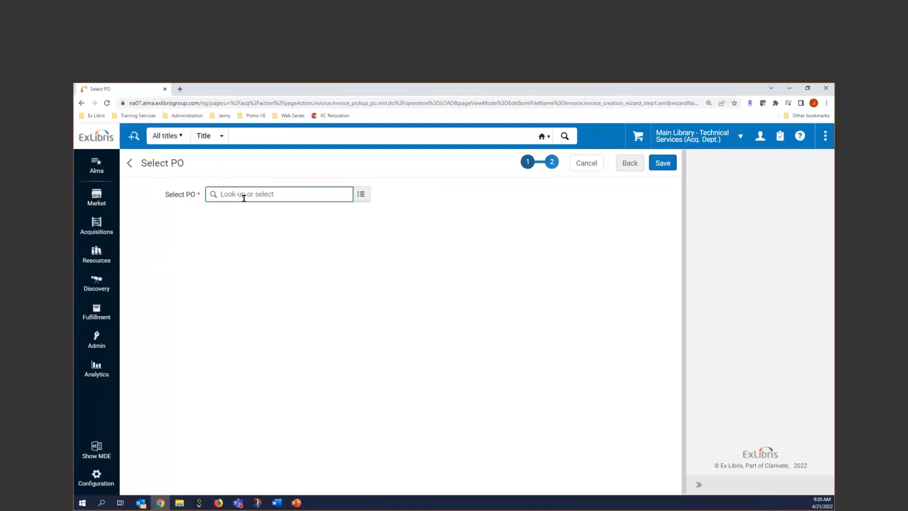
{"action": "type", "text": "14031"}
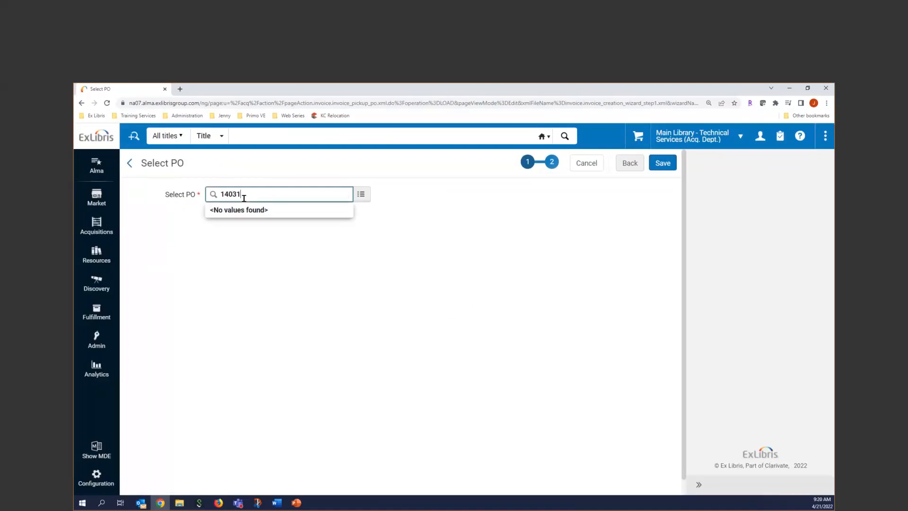
{"action": "type", "text": "3"}
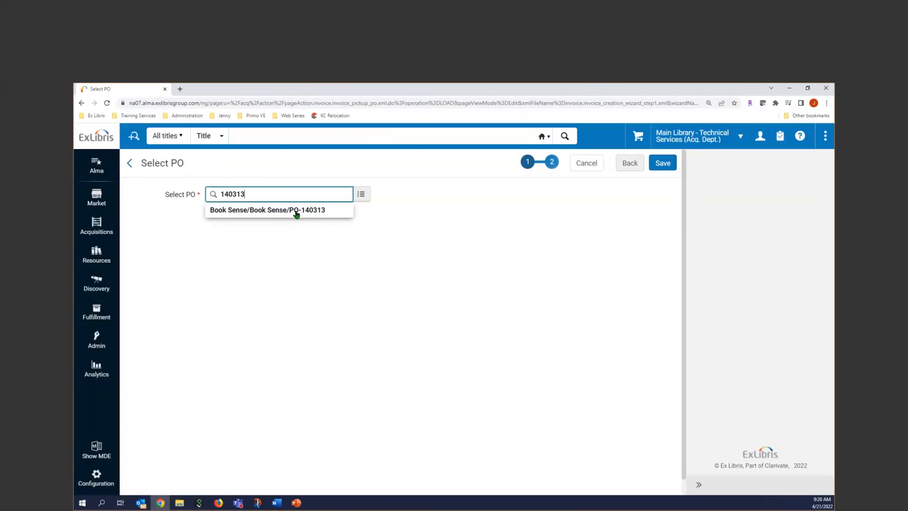
{"action": "left_click", "coordinate": [345, 211]}
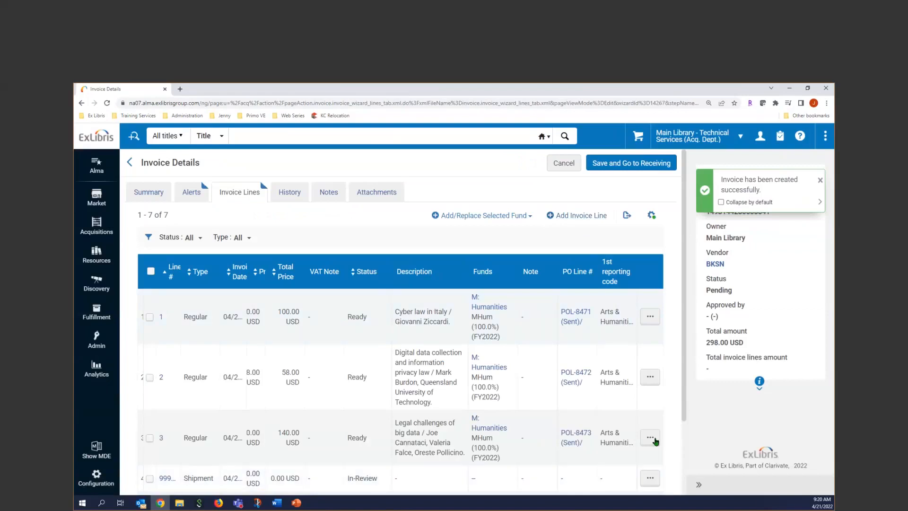
Replace the invoice number on the invoice summary with 20220421-2
{"action": "left_click", "coordinate": [651, 437]}
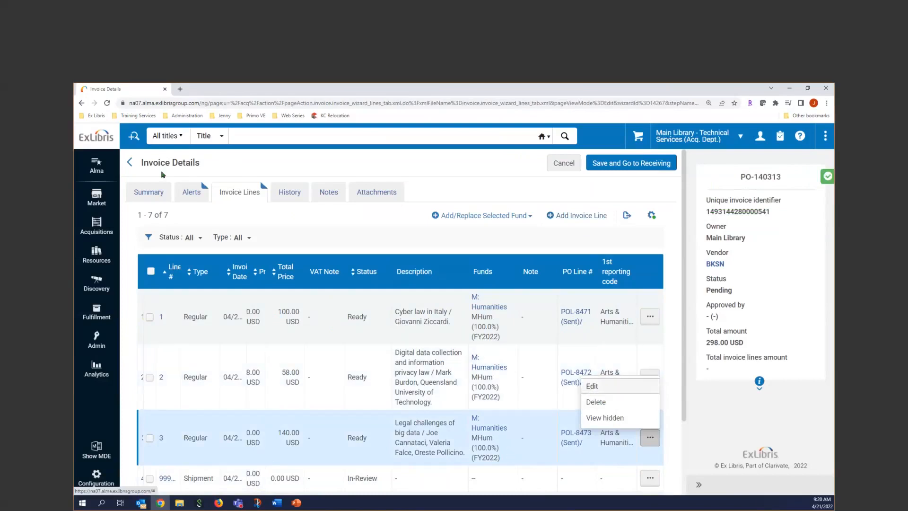
{"action": "left_click", "coordinate": [146, 192]}
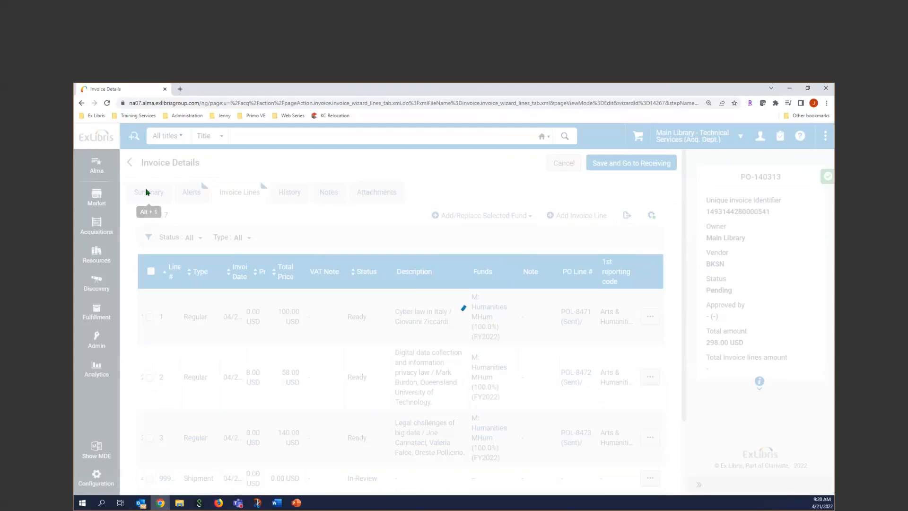
{"action": "left_click_drag", "start_coordinate": [265, 243], "coordinate": [196, 242]}
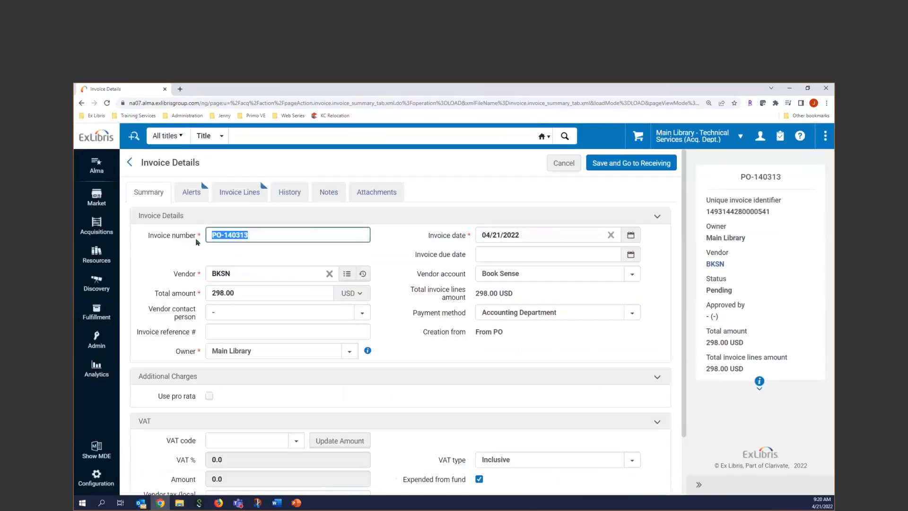
{"action": "type", "text": "20220421-2"}
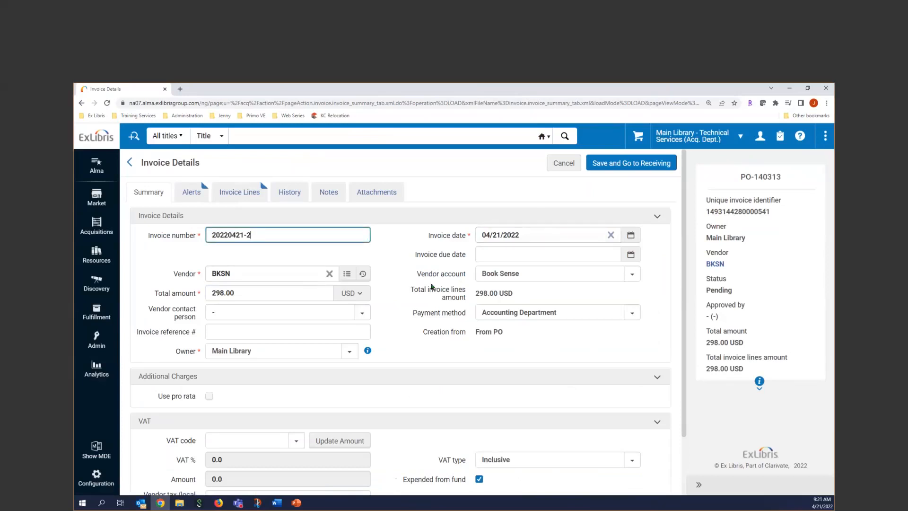
{"action": "scroll", "coordinate": [512, 363], "scroll_direction": "down", "scroll_amount": 2}
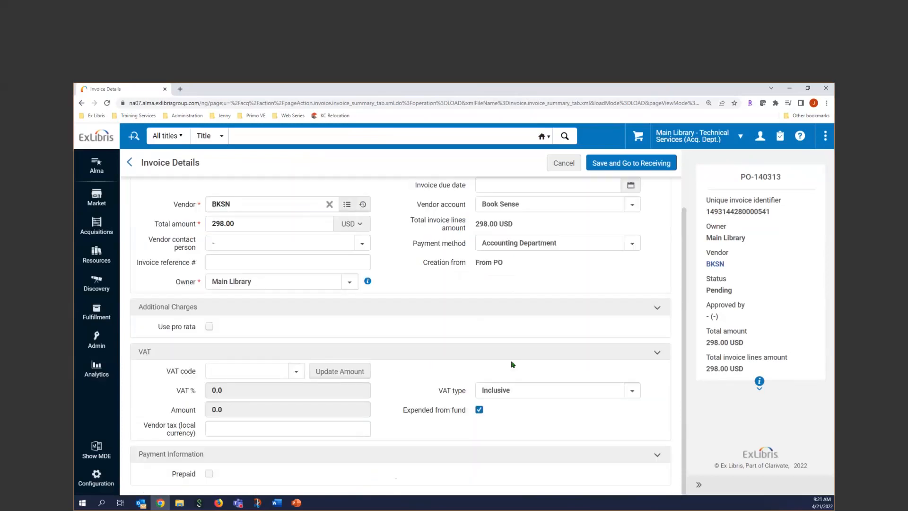
Save the invoice, continue to receiving, and receive all of its listed order lines with Keep in Department left on
{"action": "left_click", "coordinate": [627, 164]}
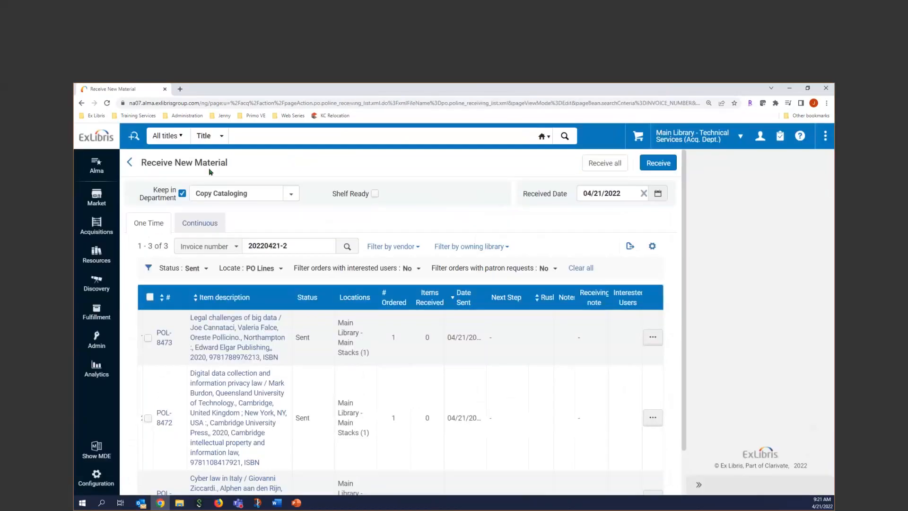
{"action": "left_click", "coordinate": [150, 298]}
{"action": "left_click", "coordinate": [662, 163]}
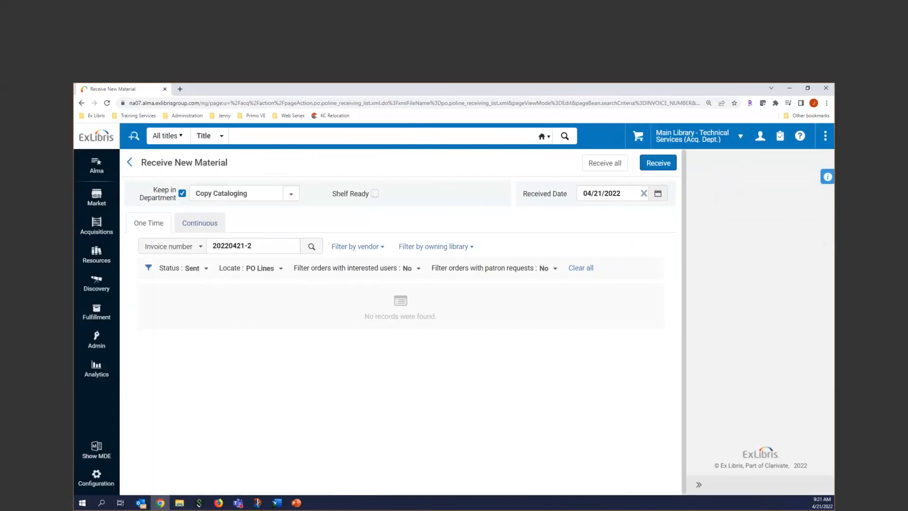
Switch to the PowerPoint presentation, start the slide show and advance to the Invoice Creation slide
{"action": "left_click", "coordinate": [296, 502]}
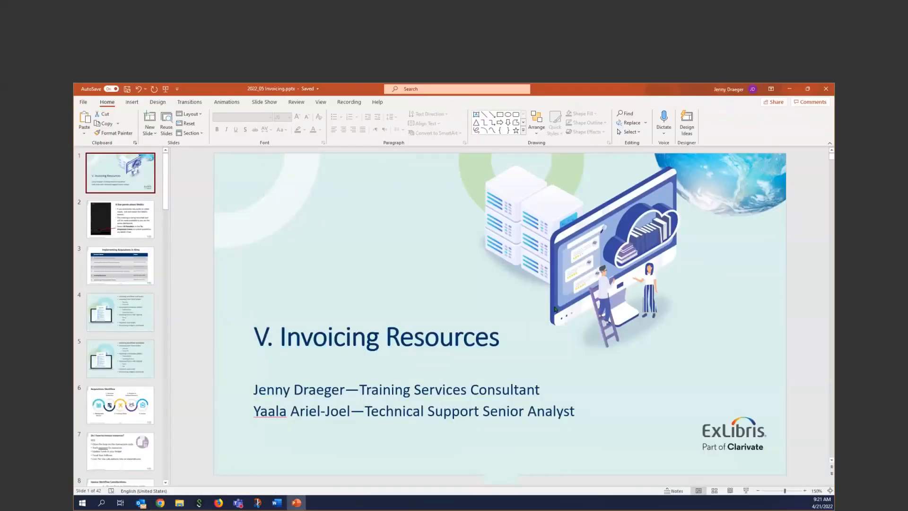
{"action": "left_click", "coordinate": [746, 491]}
{"action": "scroll", "coordinate": [577, 402], "scroll_direction": "down", "scroll_amount": 7}
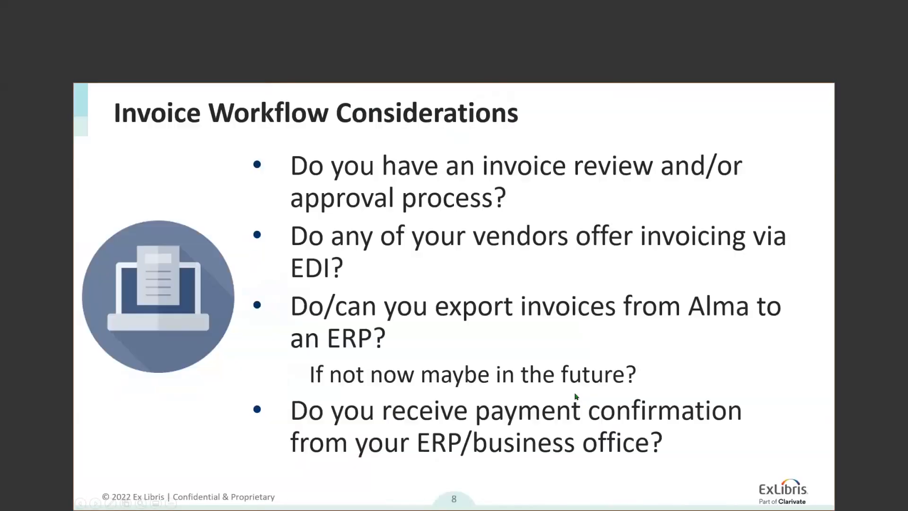
{"action": "scroll", "coordinate": [576, 396], "scroll_direction": "down", "scroll_amount": 5}
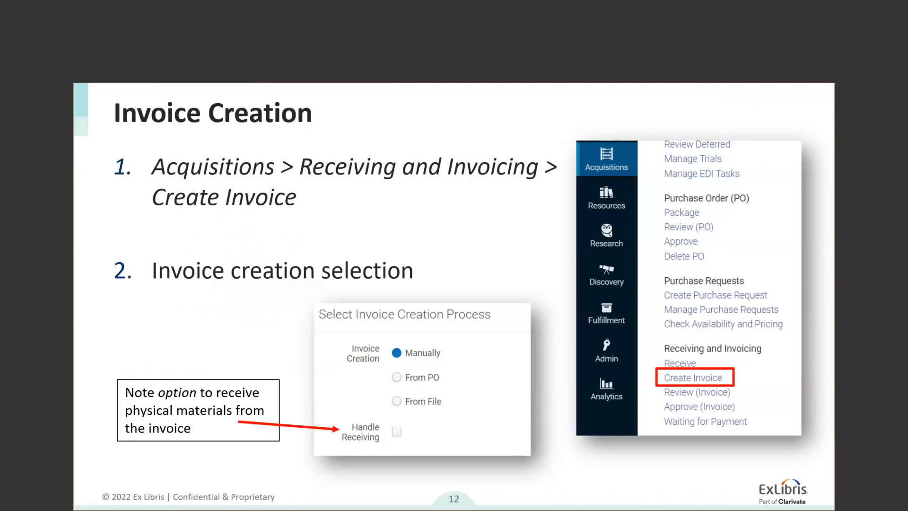
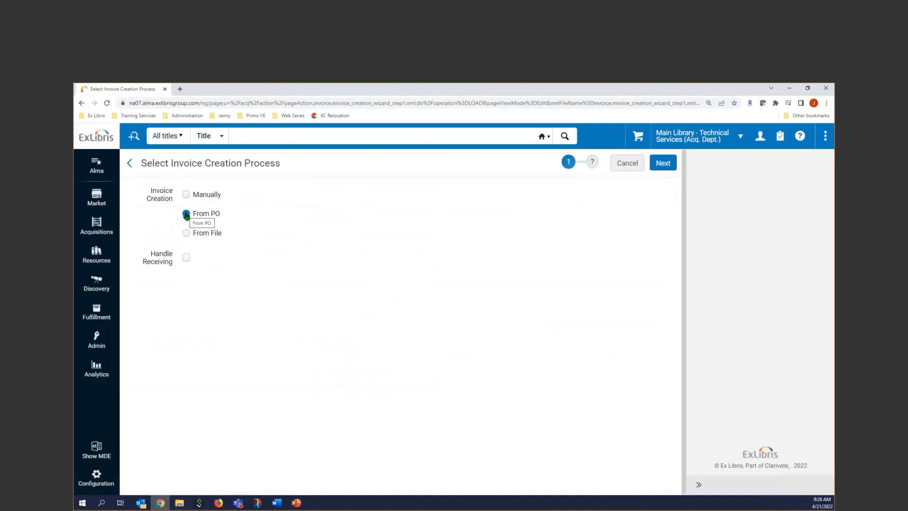
Create an invoice from the ProQuest Company purchase order, looked up by its PO number, without Handle Receiving
{"action": "left_click", "coordinate": [662, 163]}
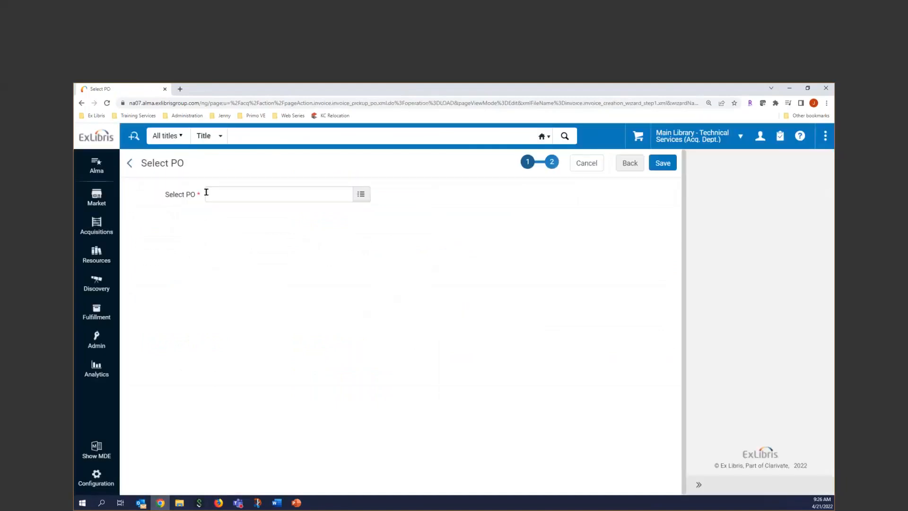
{"action": "type", "text": "135314"}
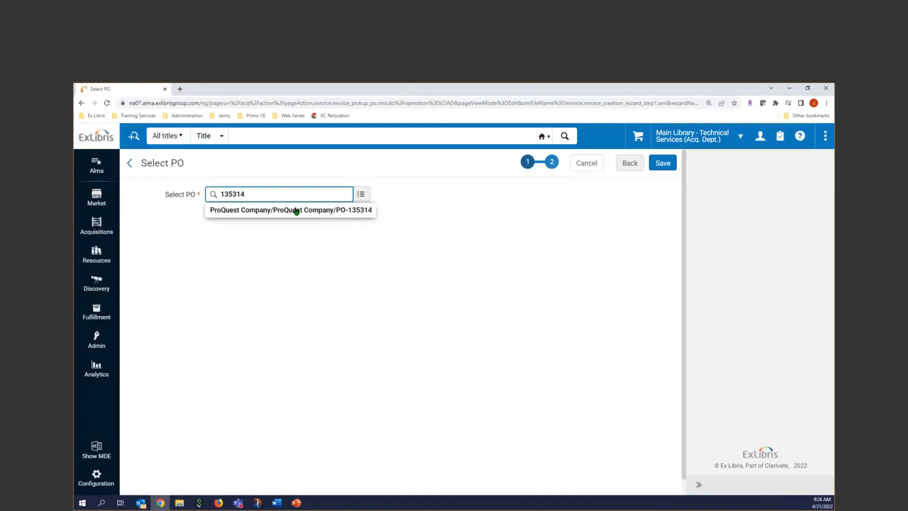
{"action": "left_click", "coordinate": [291, 210]}
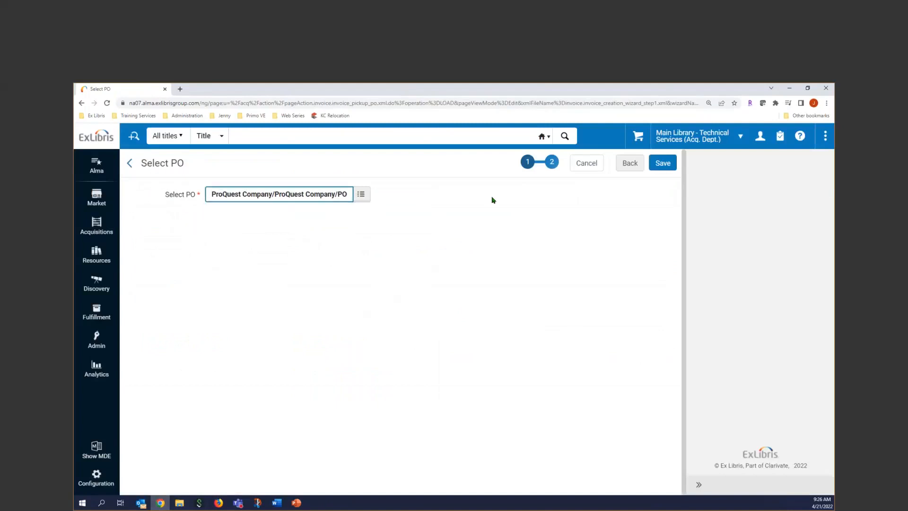
{"action": "left_click", "coordinate": [662, 163]}
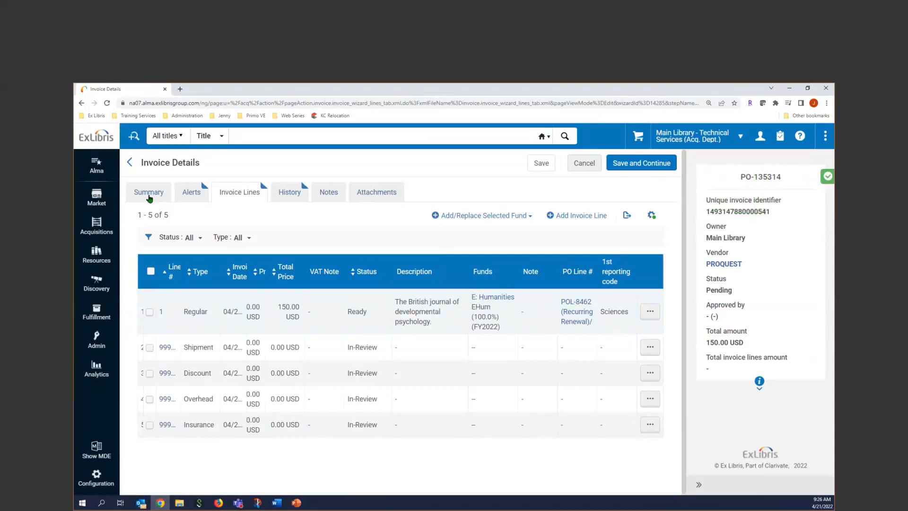
Replace the ProQuest invoice's number on the summary with 20220421-3
{"action": "left_click", "coordinate": [148, 194]}
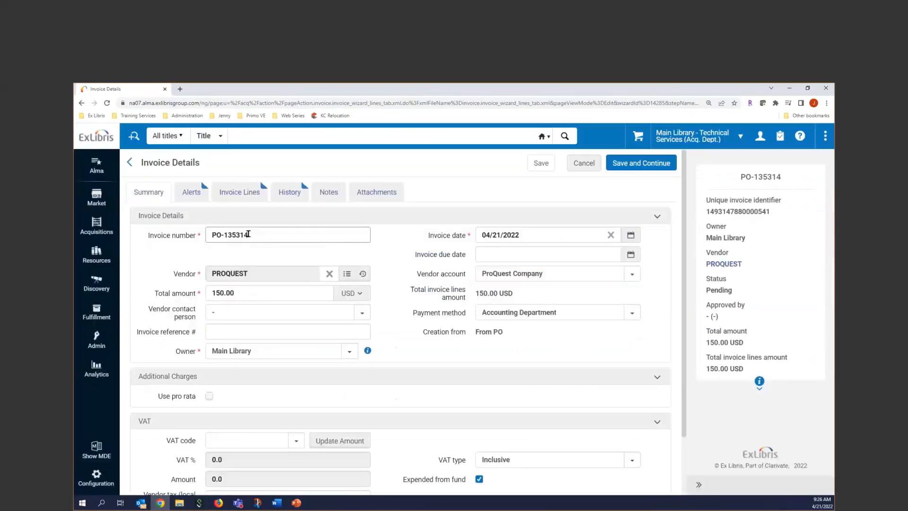
{"action": "left_click_drag", "start_coordinate": [248, 234], "coordinate": [131, 233]}
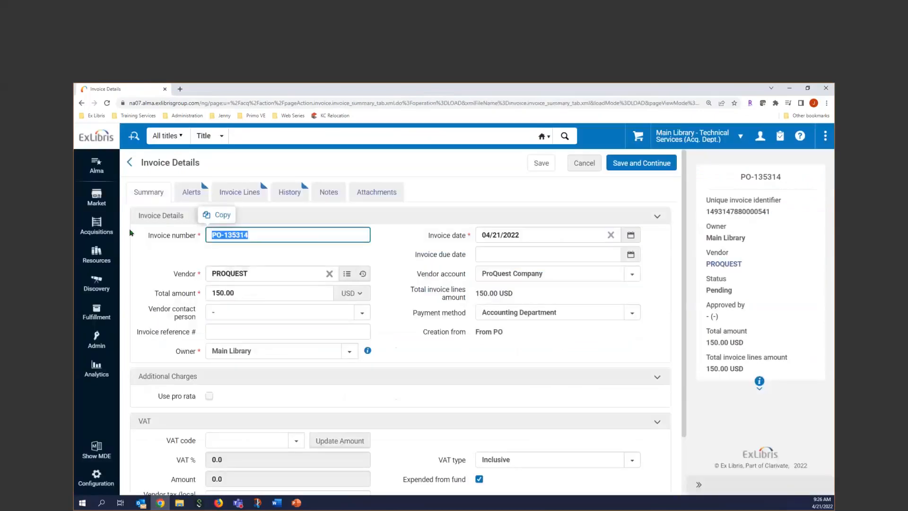
{"action": "type", "text": "2022-"}
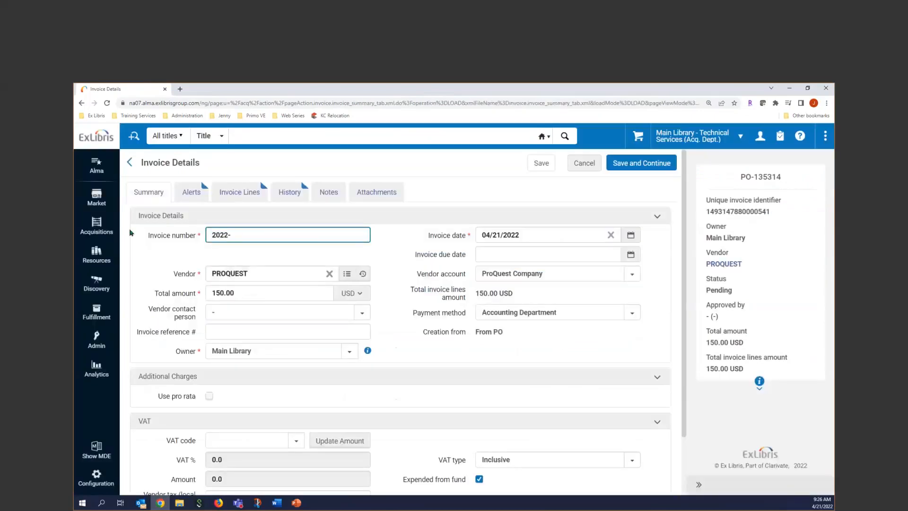
{"action": "type", "text": "04-21-3"}
{"action": "left_click", "coordinate": [230, 235]}
{"action": "key", "text": "BackSpace"}
{"action": "left_click", "coordinate": [238, 235]}
{"action": "key", "text": "BackSpace"}
Review the invoice's alerts and invoice lines, then save the invoice and continue
{"action": "left_click", "coordinate": [192, 193]}
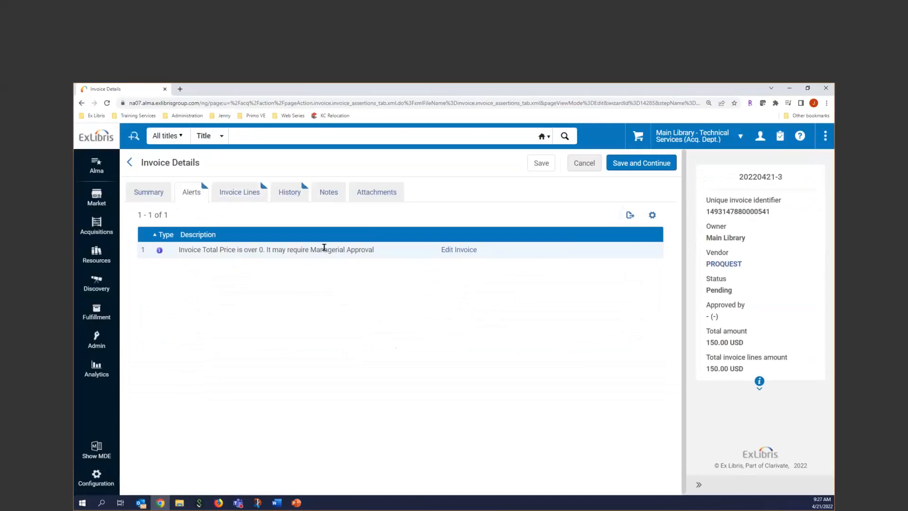
{"action": "left_click", "coordinate": [232, 191]}
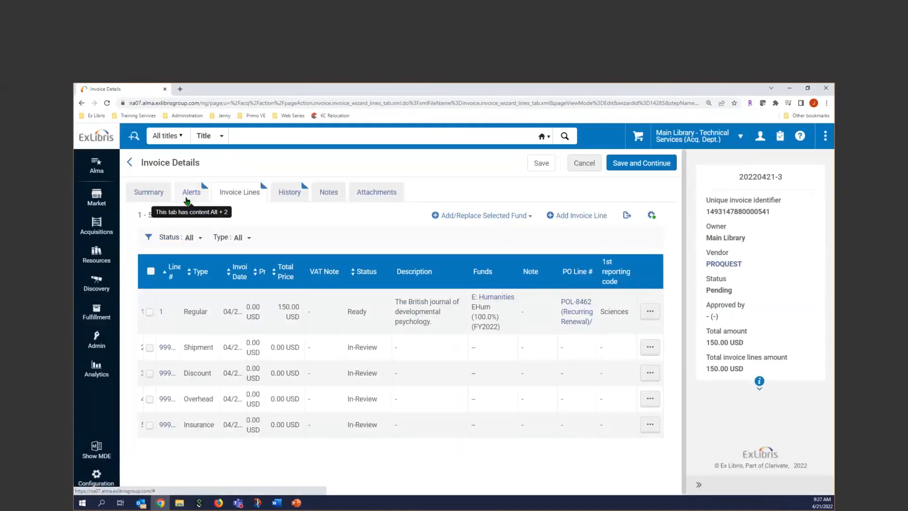
{"action": "left_click", "coordinate": [190, 193]}
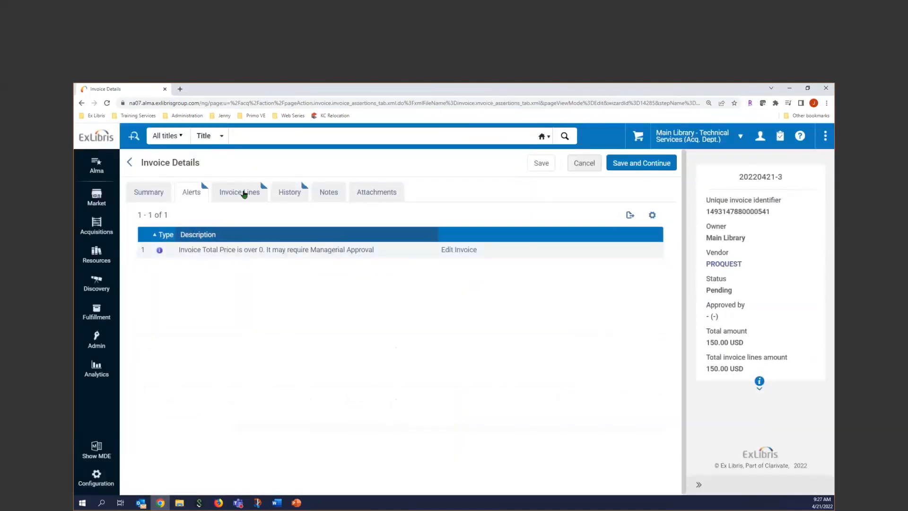
{"action": "left_click", "coordinate": [241, 193]}
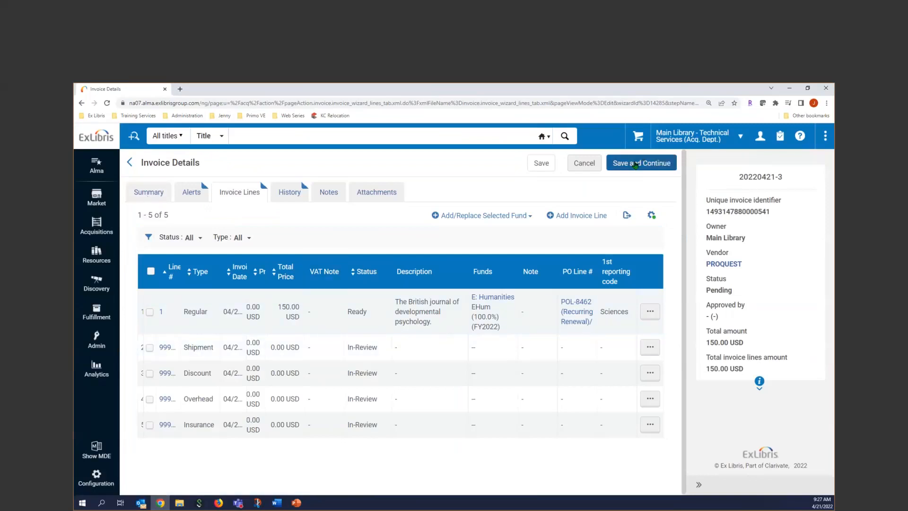
{"action": "left_click", "coordinate": [636, 164]}
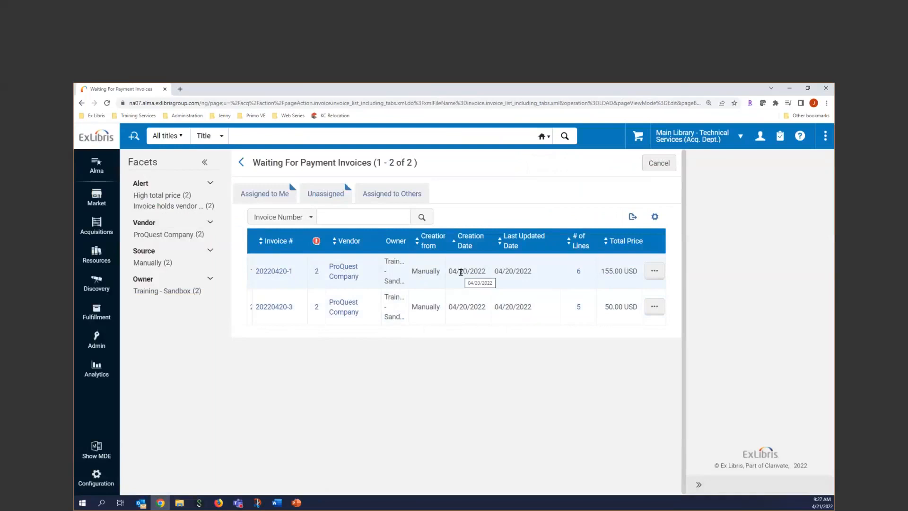
Open the invoices waiting for approval and check the unassigned ones and those assigned to the current account
{"action": "left_click", "coordinate": [95, 230]}
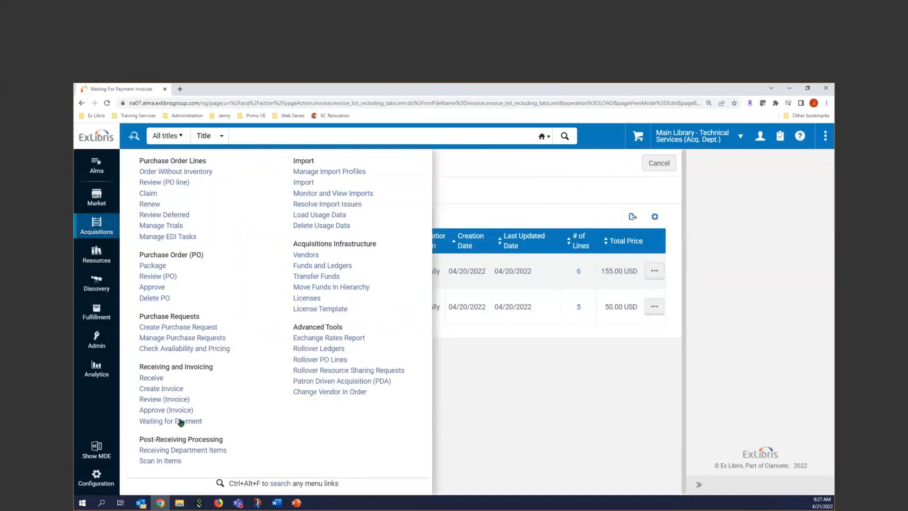
{"action": "left_click", "coordinate": [158, 410]}
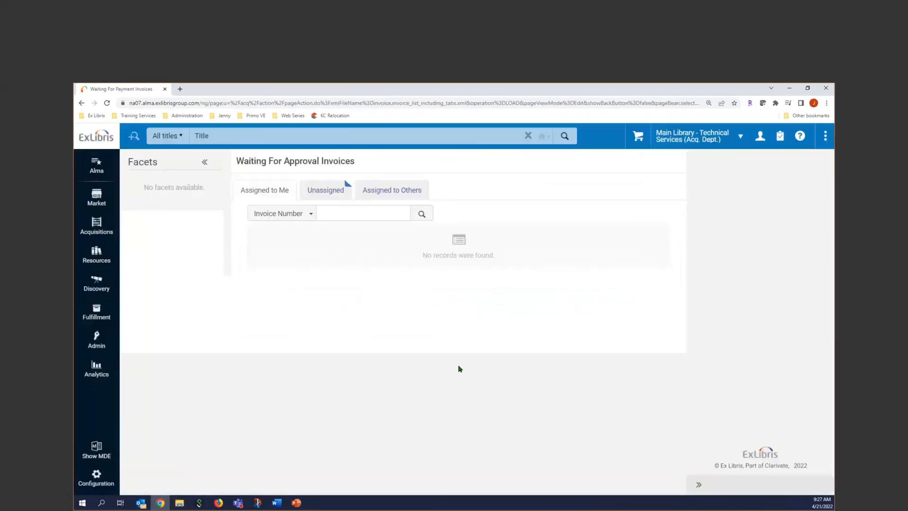
{"action": "left_click", "coordinate": [323, 191]}
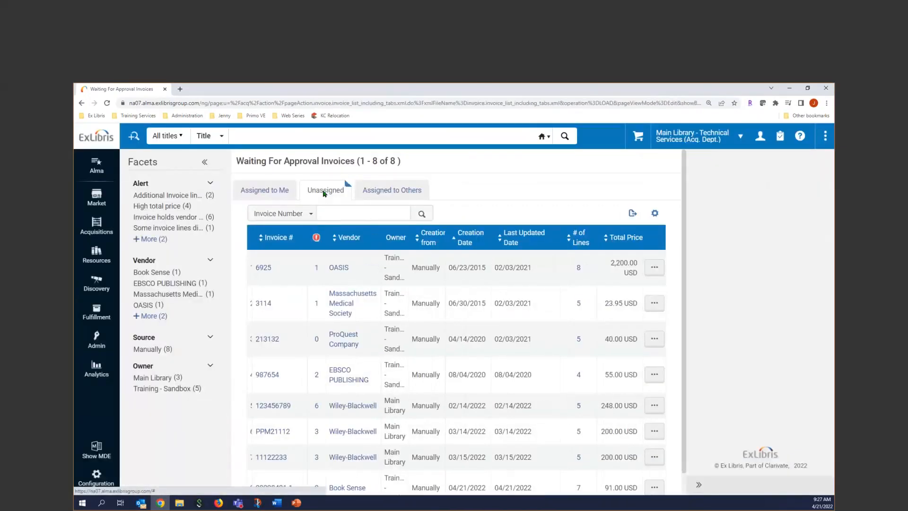
{"action": "scroll", "coordinate": [488, 315], "scroll_direction": "down", "scroll_amount": 1}
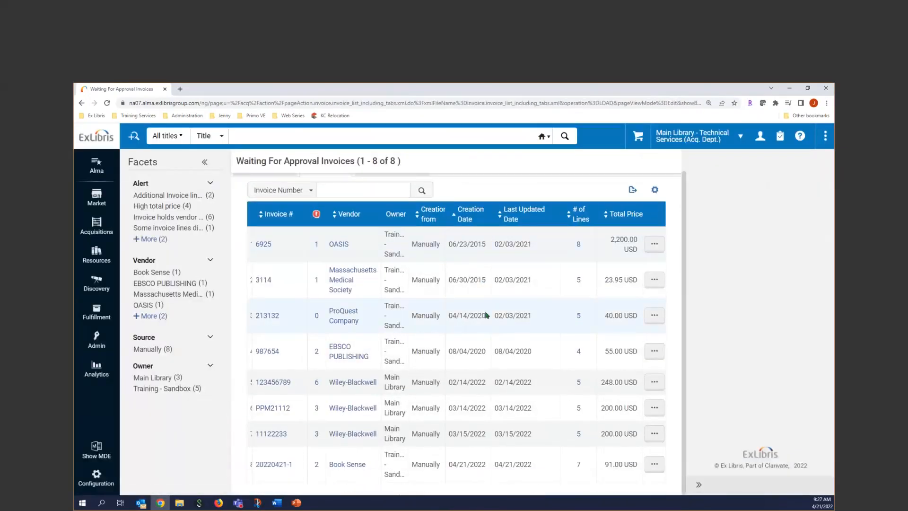
{"action": "scroll", "coordinate": [418, 300], "scroll_direction": "up", "scroll_amount": 1}
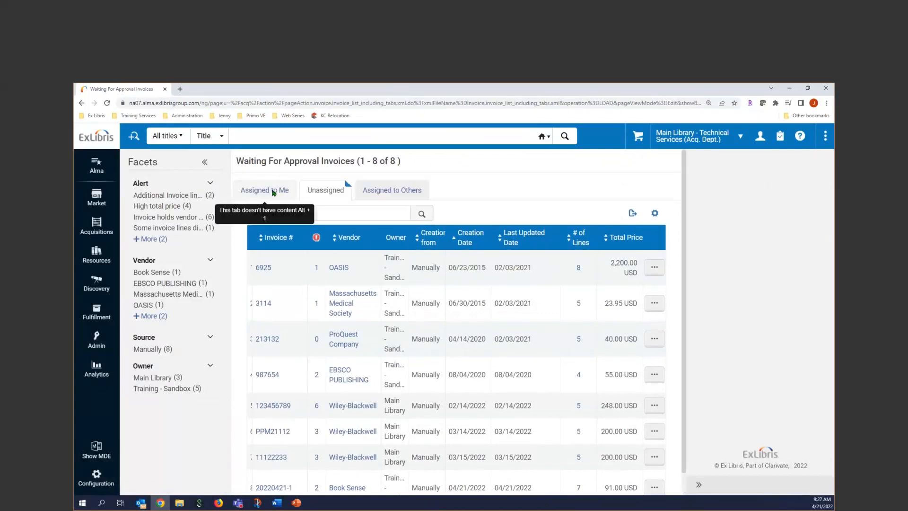
{"action": "left_click", "coordinate": [273, 191]}
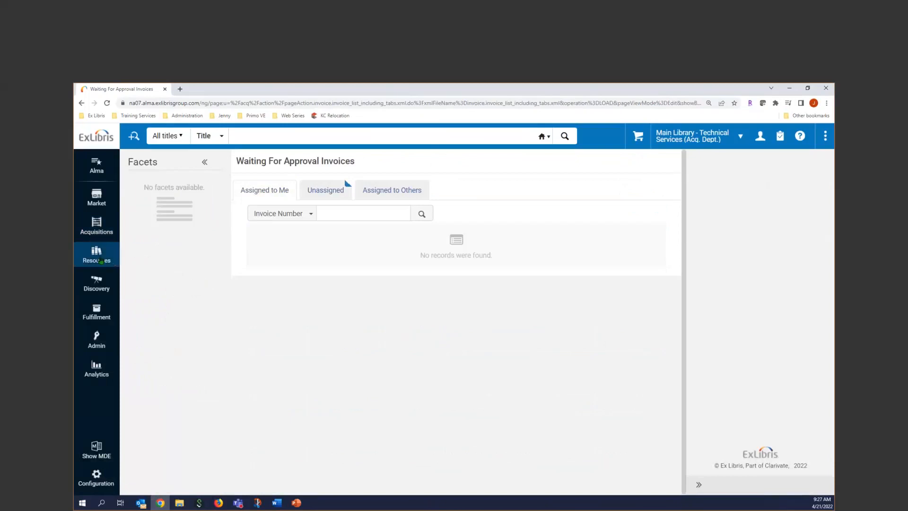
Search all invoice fields for 20220421
{"action": "left_click", "coordinate": [240, 137]}
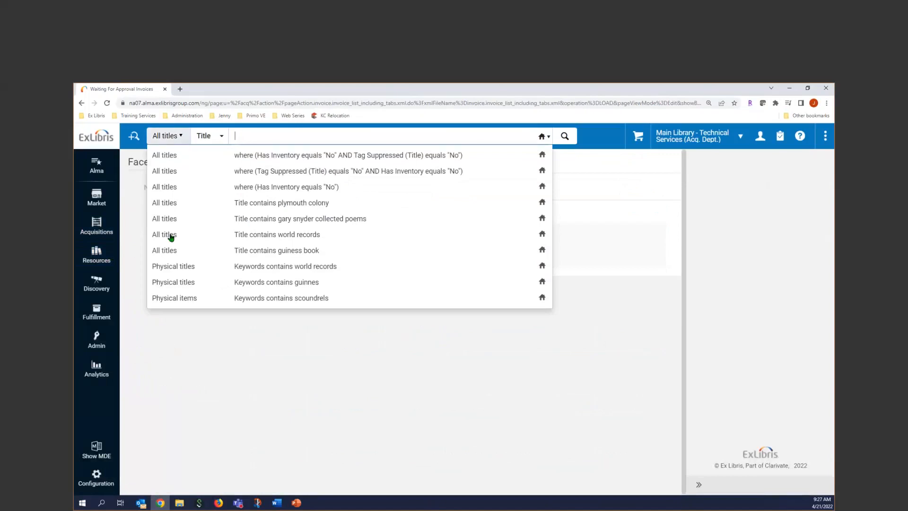
{"action": "left_click", "coordinate": [164, 137]}
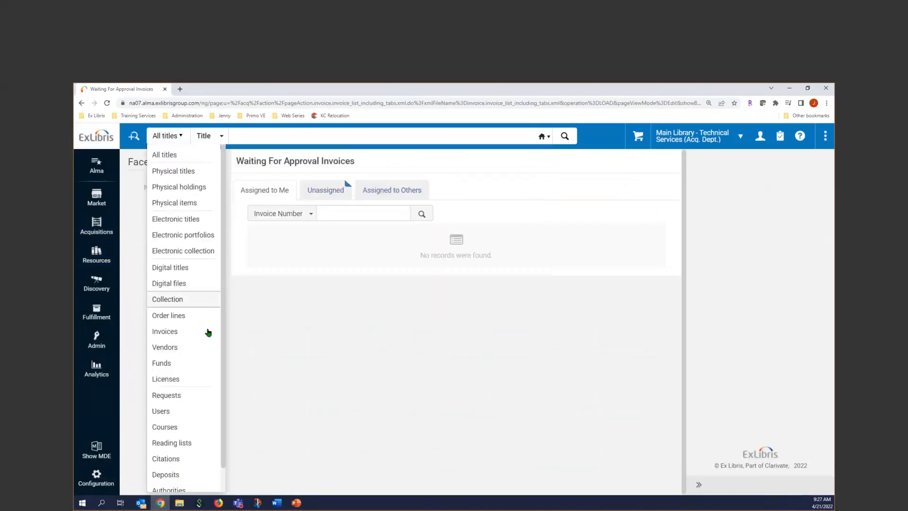
{"action": "left_click", "coordinate": [182, 331]}
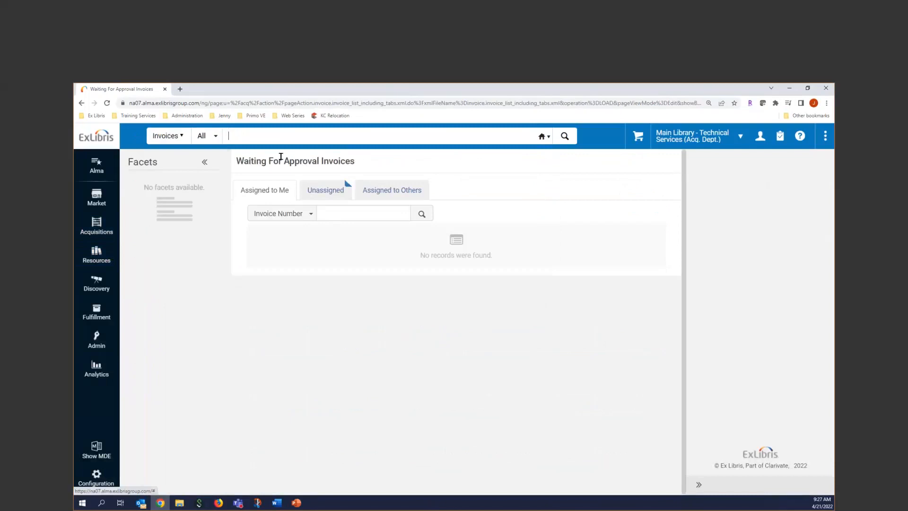
{"action": "type", "text": "2022"}
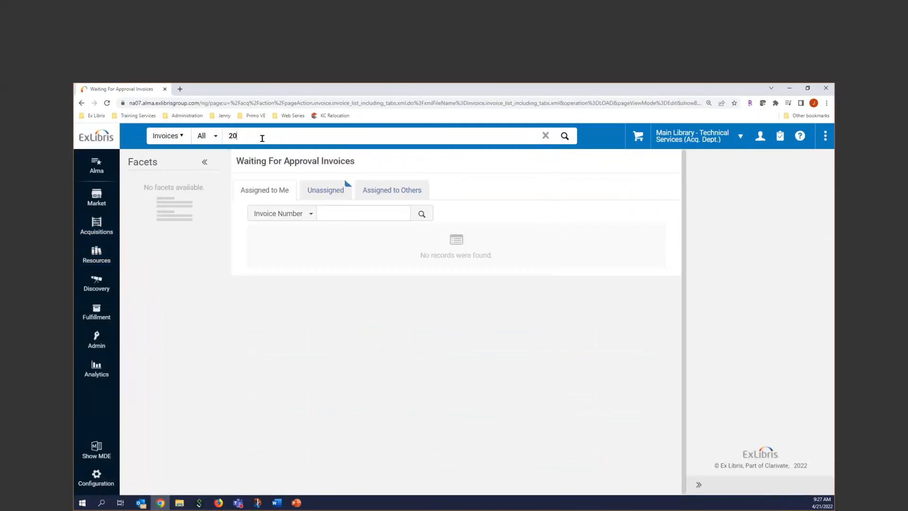
{"action": "type", "text": "0421"}
{"action": "key", "text": "Return"}
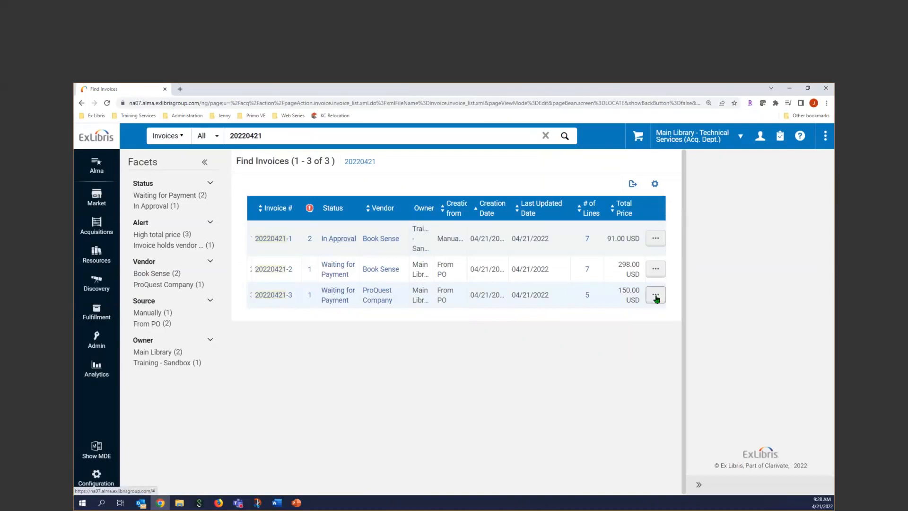
View the details of ProQuest Company invoice 20220421-3 and show its invoice lines
{"action": "left_click", "coordinate": [655, 295]}
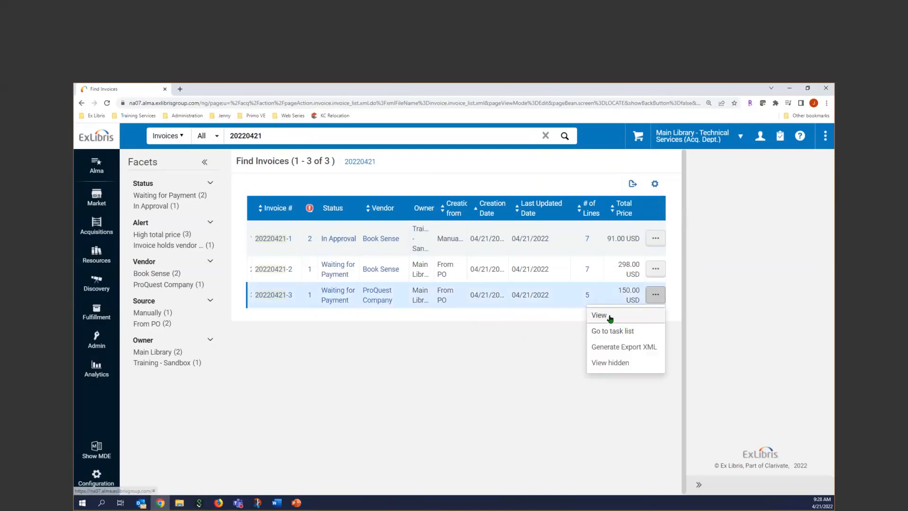
{"action": "left_click", "coordinate": [599, 315]}
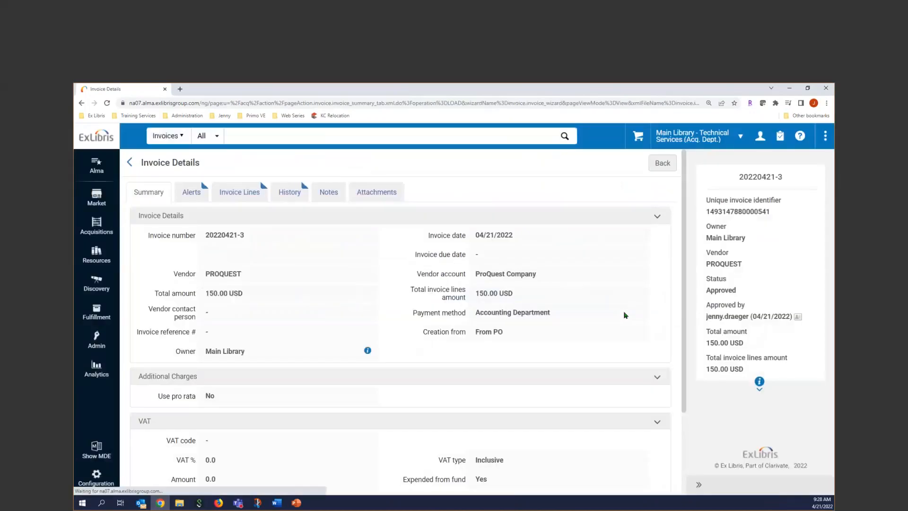
{"action": "left_click", "coordinate": [246, 196]}
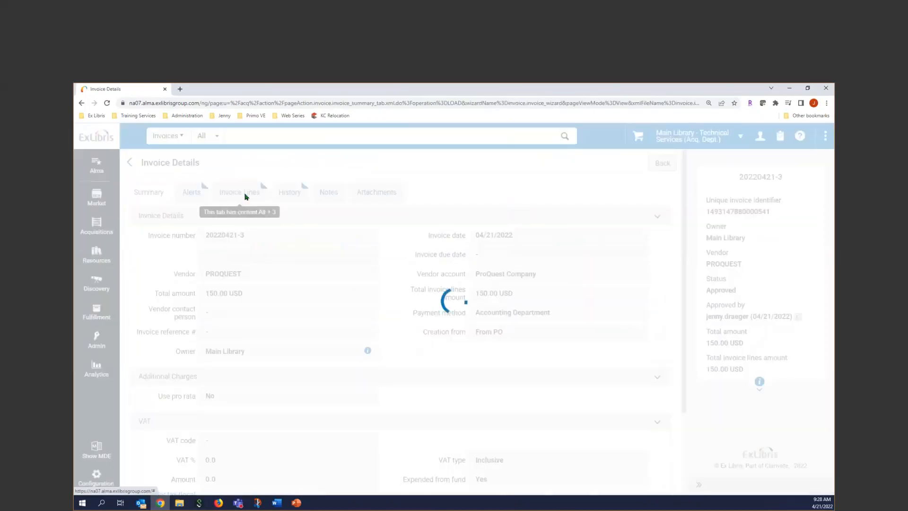
View the regular invoice line for The British journal of developmental psychology, check its subscription dates and charges, and return to the invoice
{"action": "left_click", "coordinate": [647, 307]}
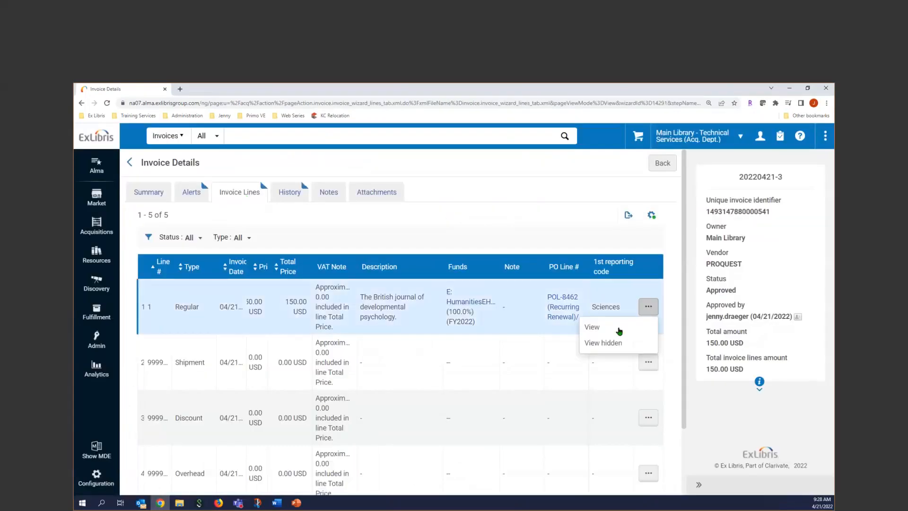
{"action": "left_click", "coordinate": [619, 330]}
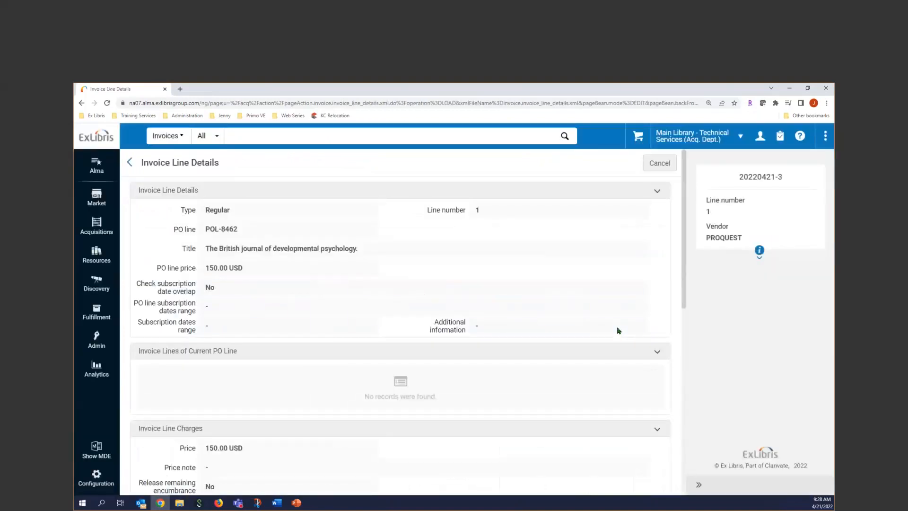
{"action": "scroll", "coordinate": [615, 325], "scroll_direction": "down", "scroll_amount": 4}
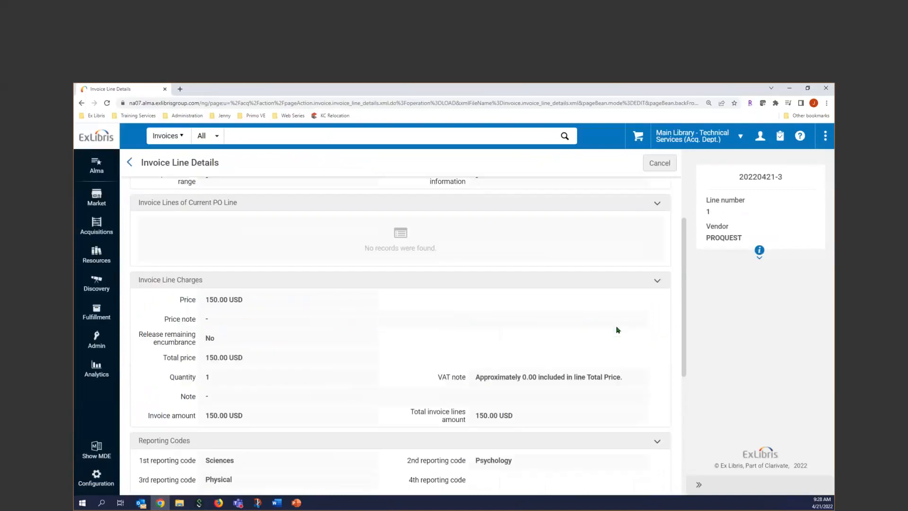
{"action": "scroll", "coordinate": [389, 336], "scroll_direction": "up", "scroll_amount": 4}
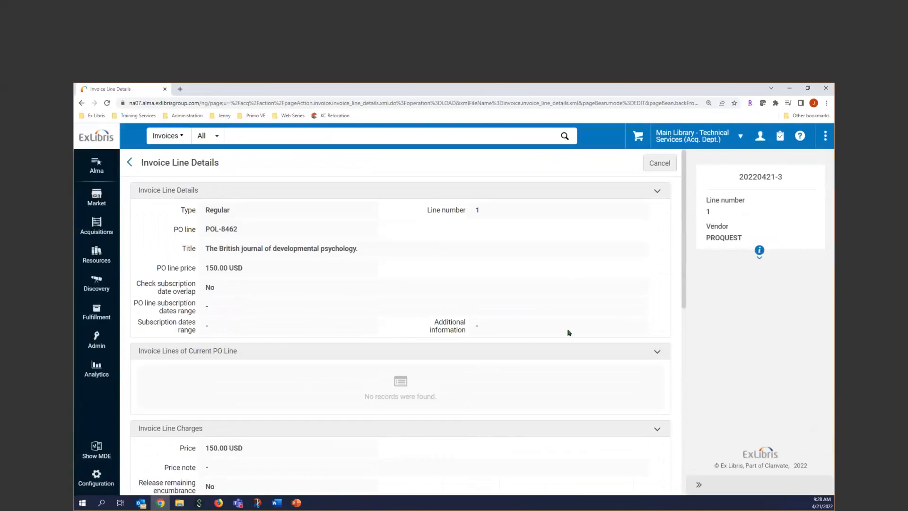
{"action": "left_click", "coordinate": [130, 162]}
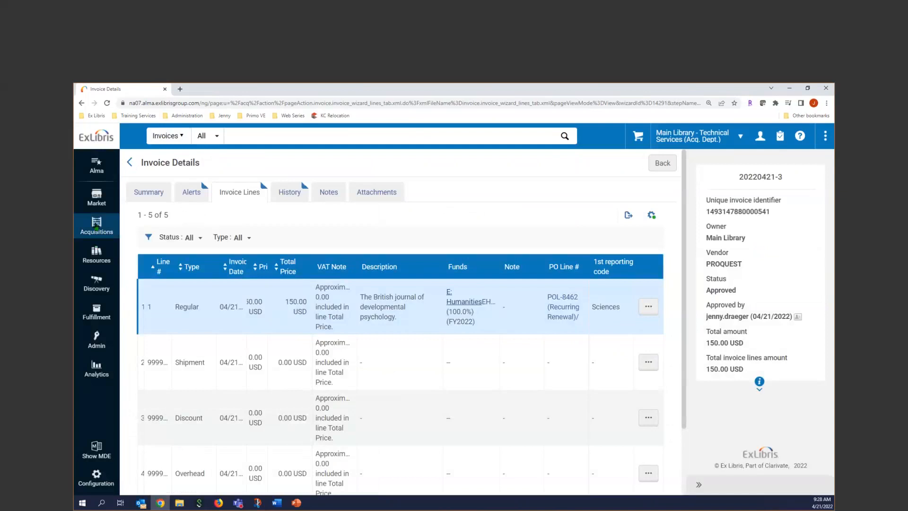
Create another invoice from the Book Sense purchase order, looked up by its PO number, without Handle Receiving
{"action": "left_click", "coordinate": [96, 226]}
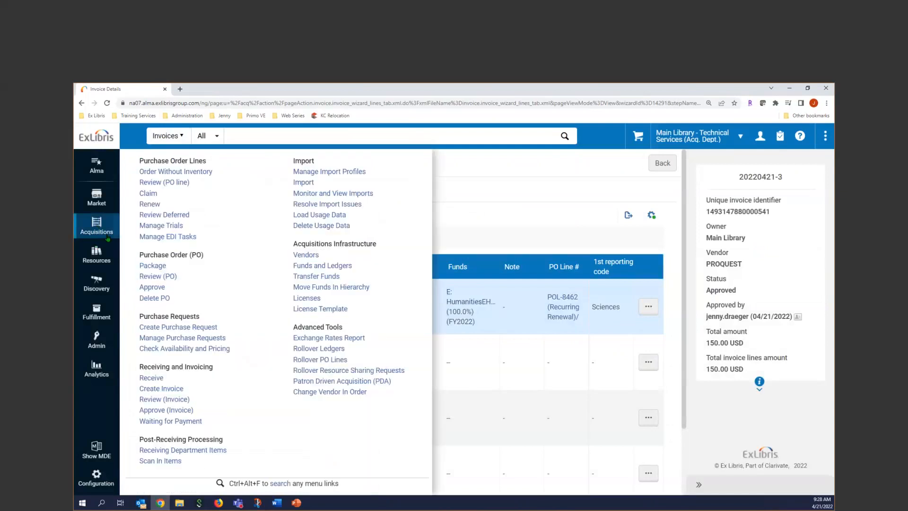
{"action": "left_click", "coordinate": [161, 389]}
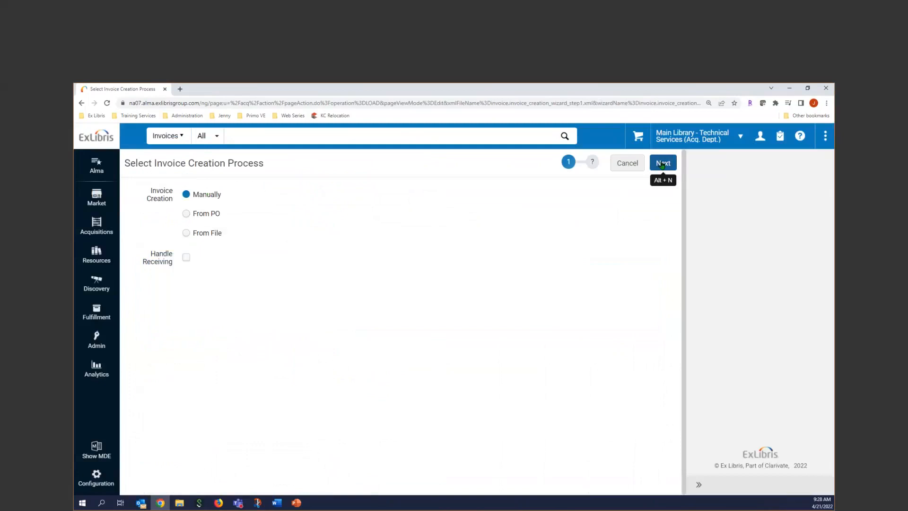
{"action": "left_click", "coordinate": [187, 213]}
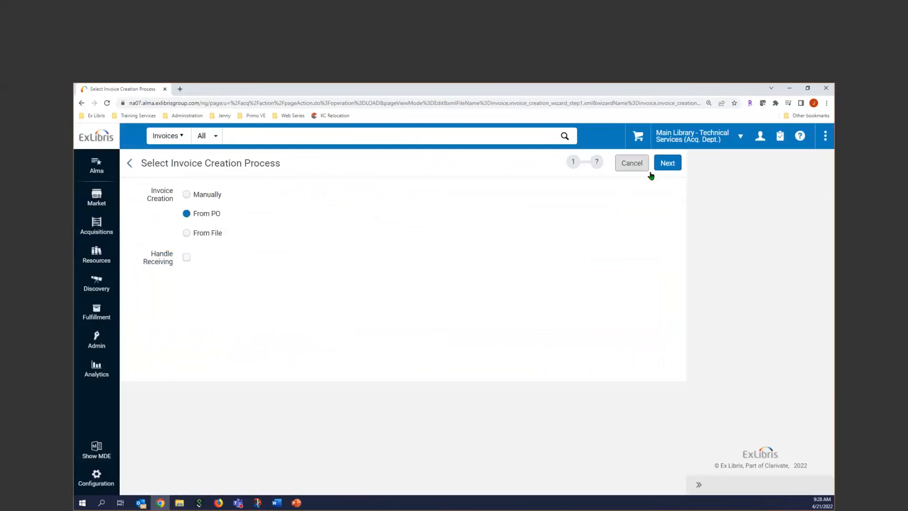
{"action": "left_click", "coordinate": [667, 164]}
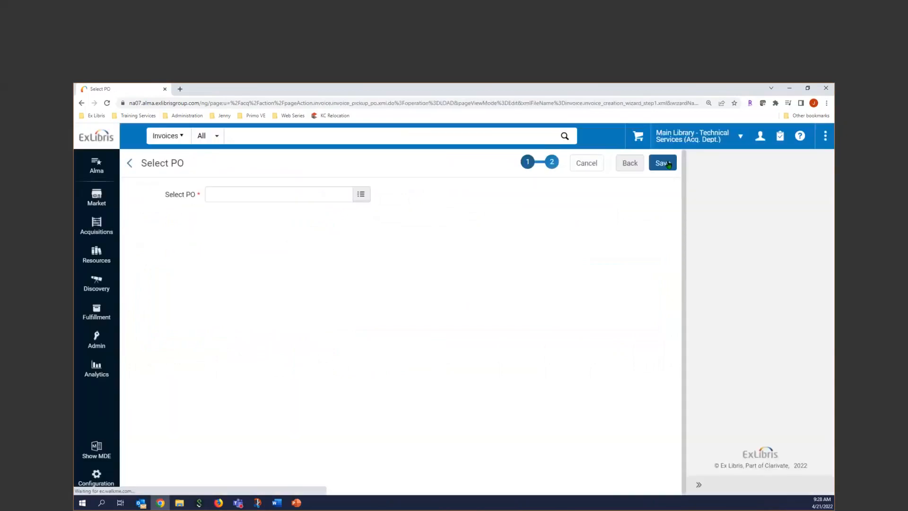
{"action": "left_click", "coordinate": [240, 192]}
{"action": "type", "text": "1"}
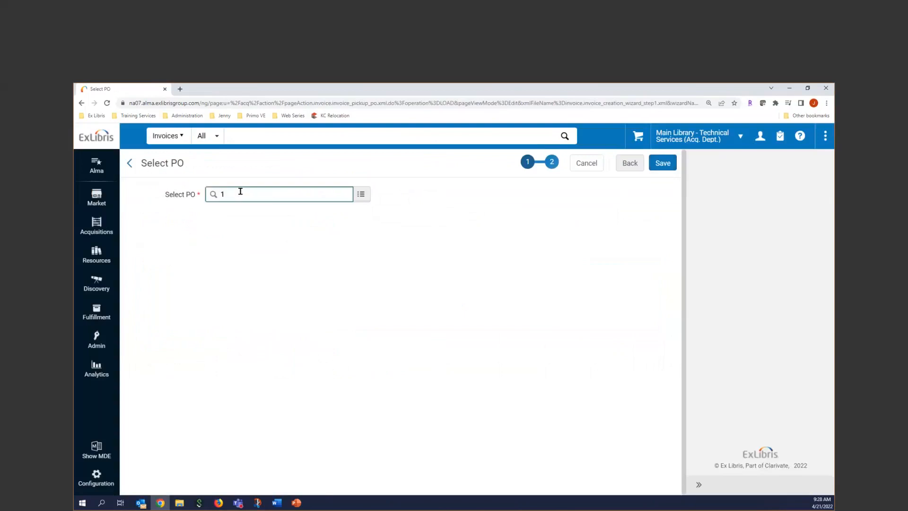
{"action": "type", "text": "35"}
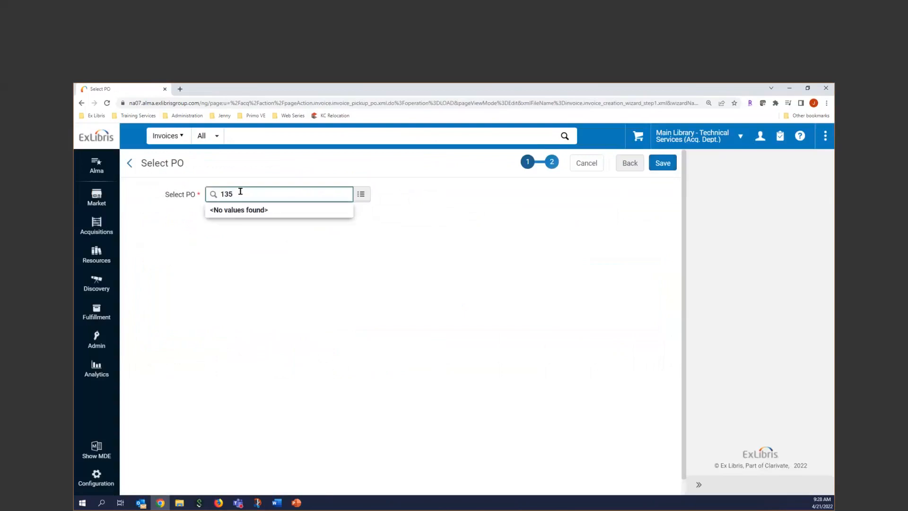
{"action": "type", "text": "315"}
{"action": "left_click", "coordinate": [245, 212]}
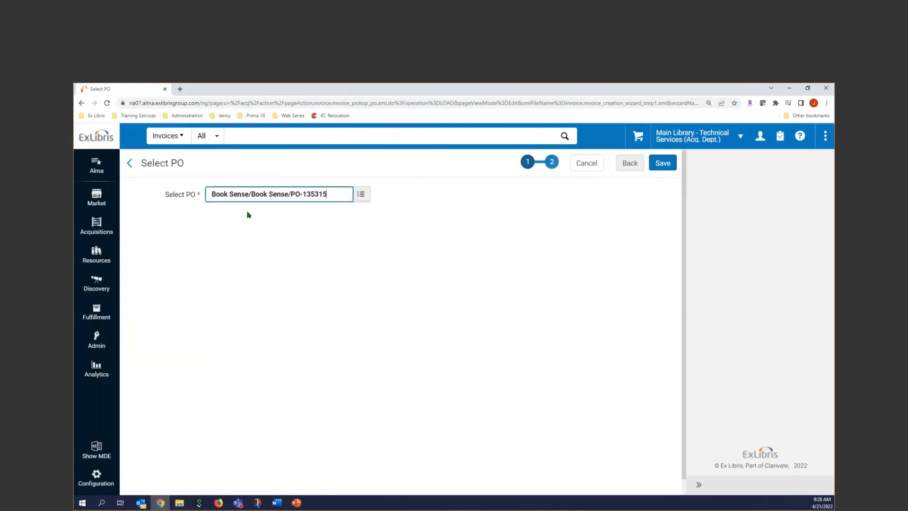
{"action": "left_click", "coordinate": [663, 164]}
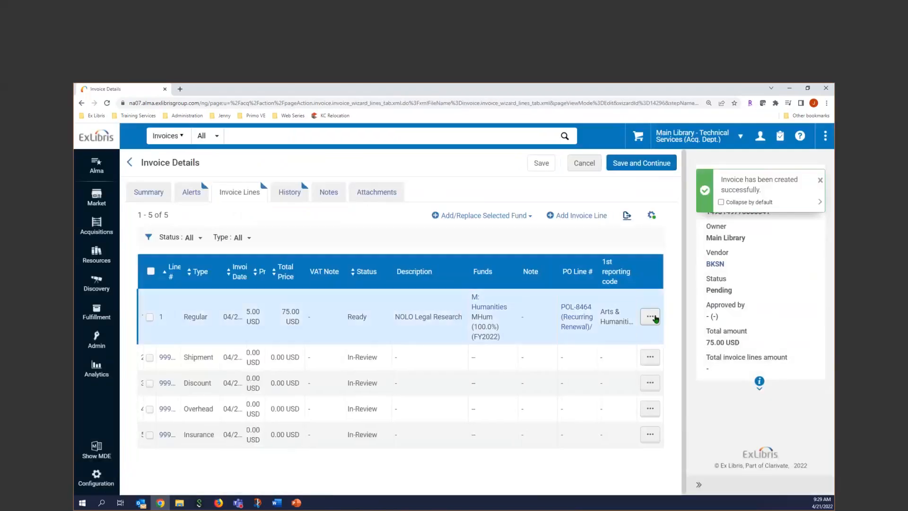
Review the subscription dates, reporting codes and funding of the NOLO Legal Research line, then save the line and continue processing the invoice
{"action": "left_click", "coordinate": [651, 317]}
{"action": "left_click", "coordinate": [610, 339]}
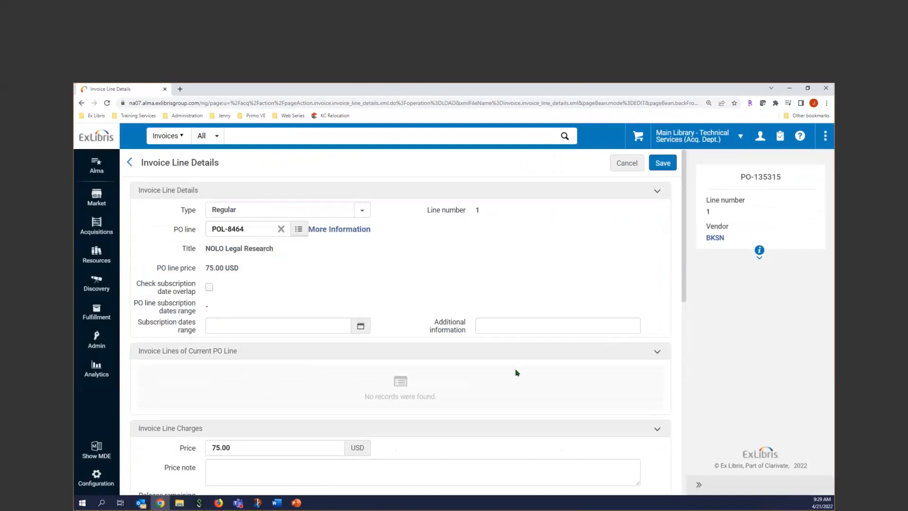
{"action": "left_click", "coordinate": [558, 331]}
{"action": "scroll", "coordinate": [517, 345], "scroll_direction": "down", "scroll_amount": 6}
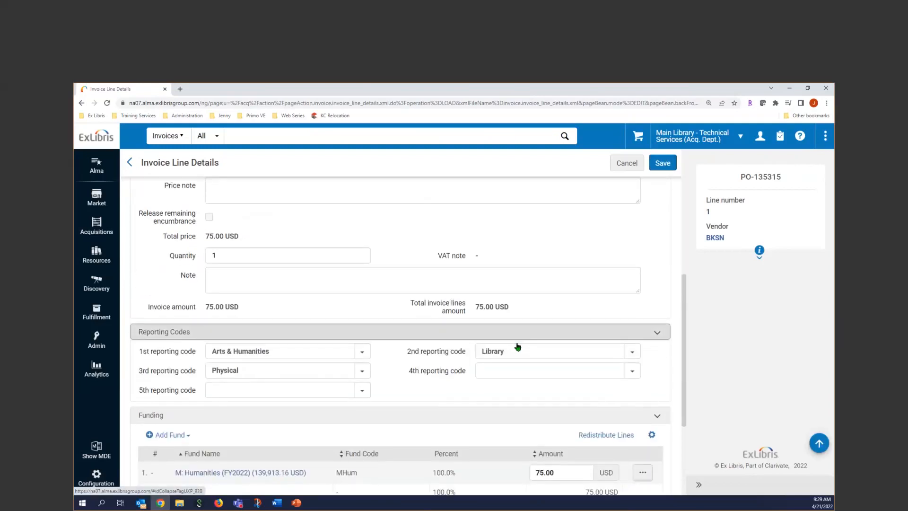
{"action": "scroll", "coordinate": [517, 346], "scroll_direction": "down", "scroll_amount": 2}
{"action": "left_click", "coordinate": [657, 167]}
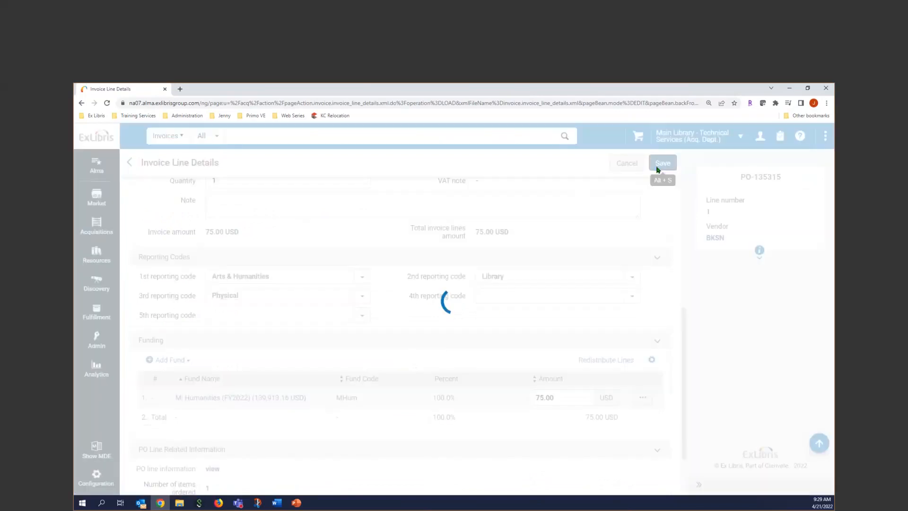
{"action": "left_click", "coordinate": [657, 165]}
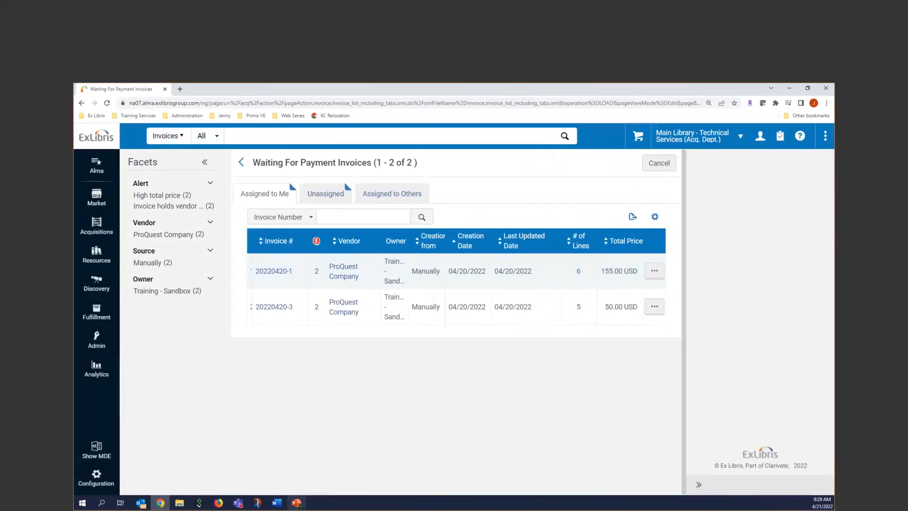
Switch to the invoicing presentation in PowerPoint, start the slide show from the current slide and advance to the next slide
{"action": "left_click", "coordinate": [297, 503]}
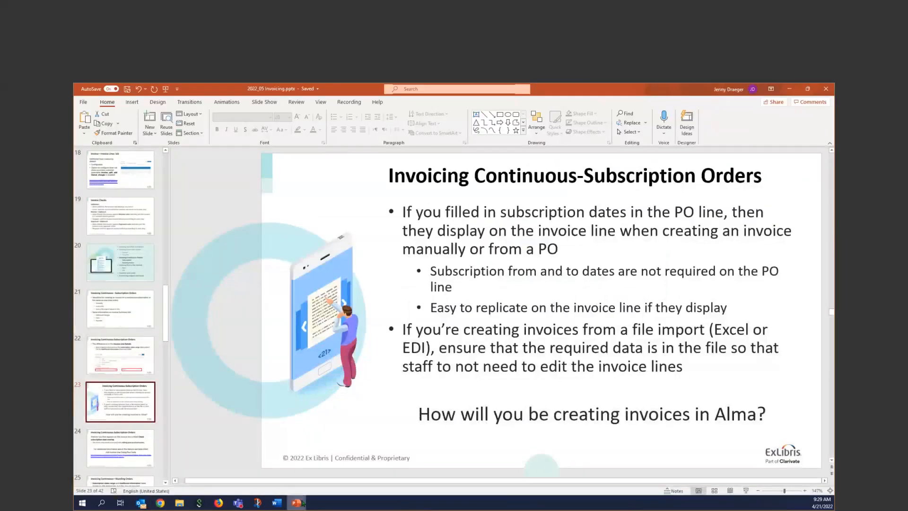
{"action": "left_click", "coordinate": [747, 492]}
{"action": "left_click", "coordinate": [591, 397]}
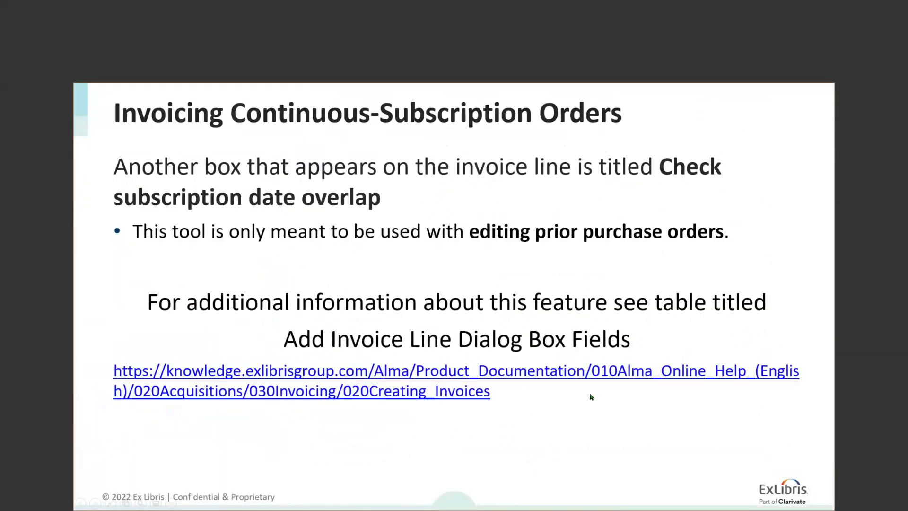